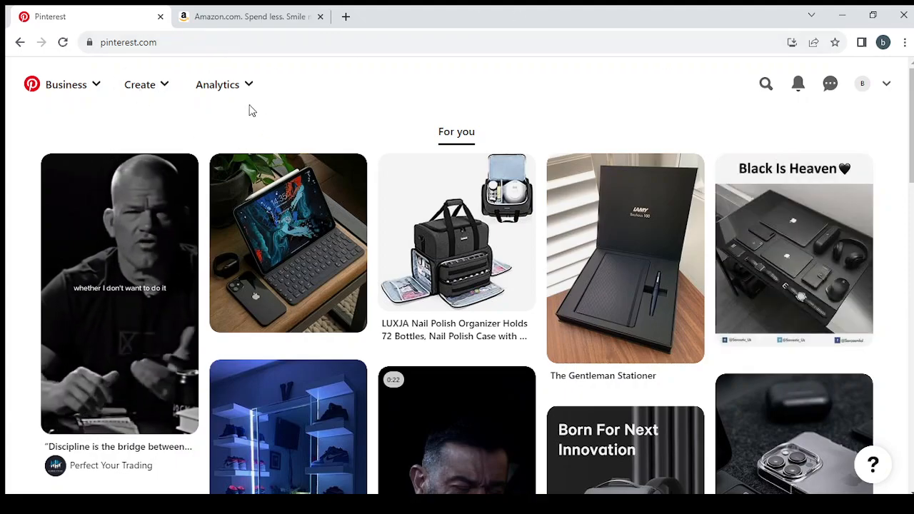
left_click(264, 13)
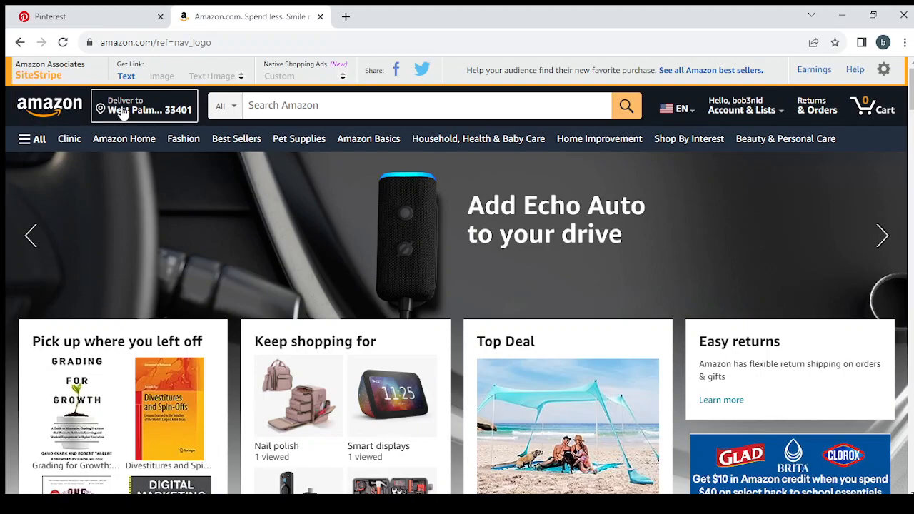
left_click(51, 14)
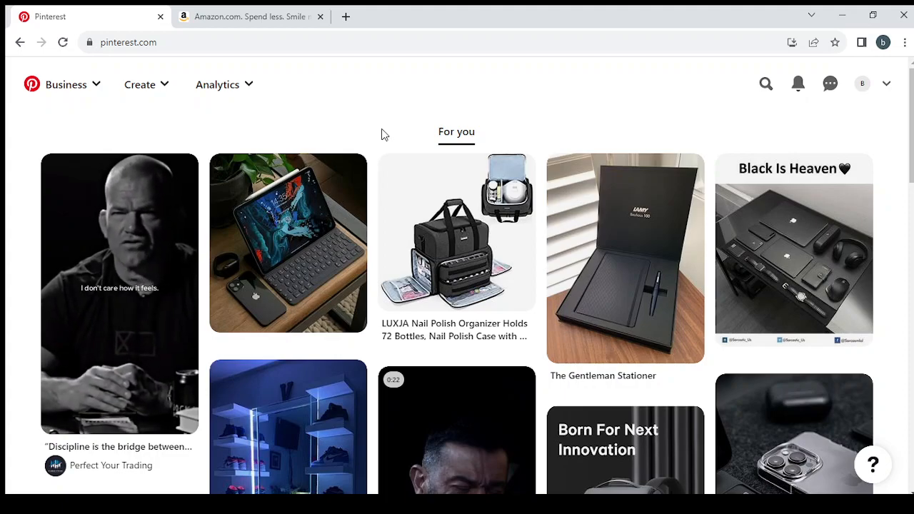
left_click(765, 86)
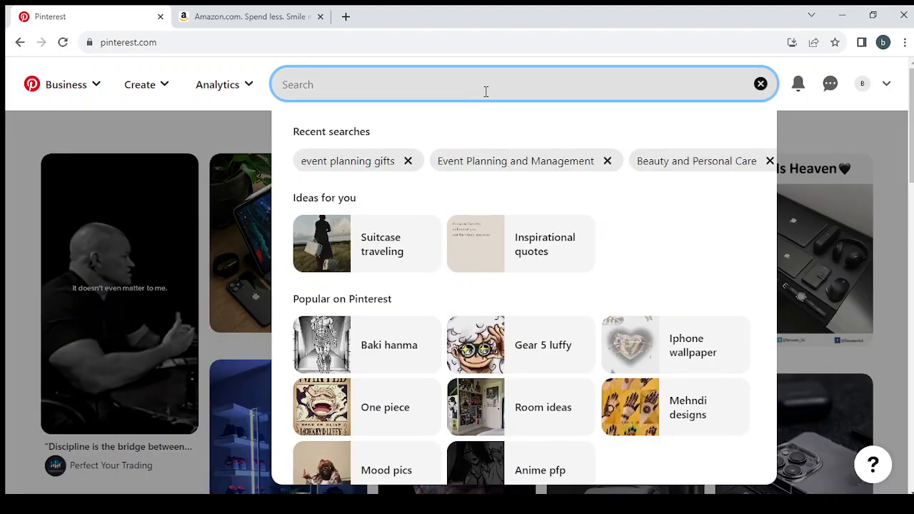
type("Fitness and Sports")
key("Return")
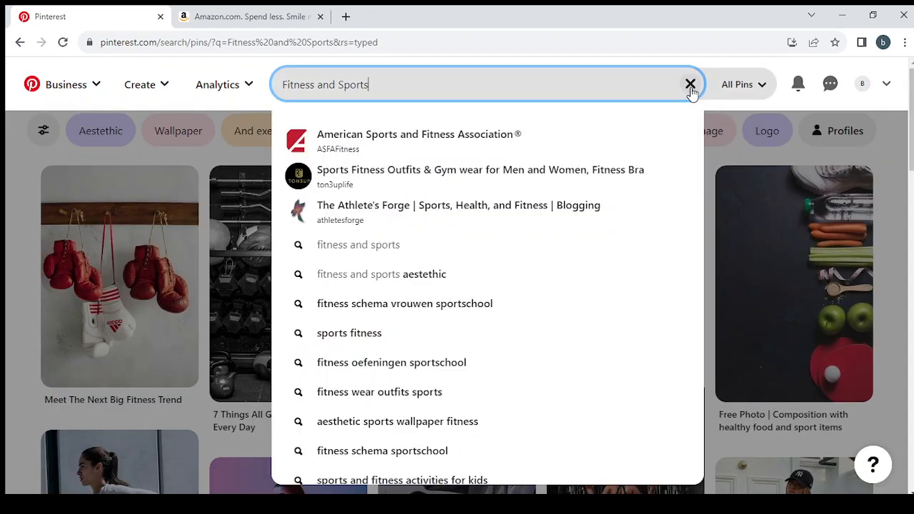
left_click(691, 86)
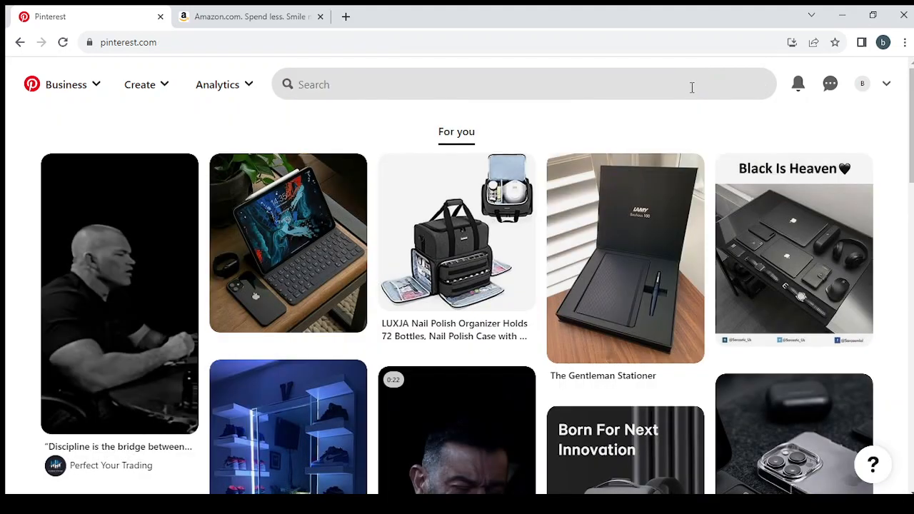
Search Pinterest for "Fitness and Sports".
left_click(547, 76)
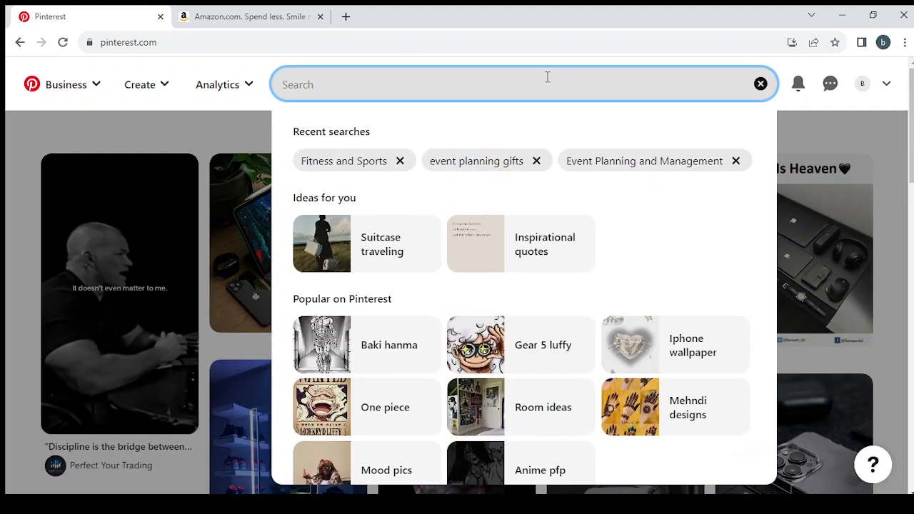
type("Fitness and Sports")
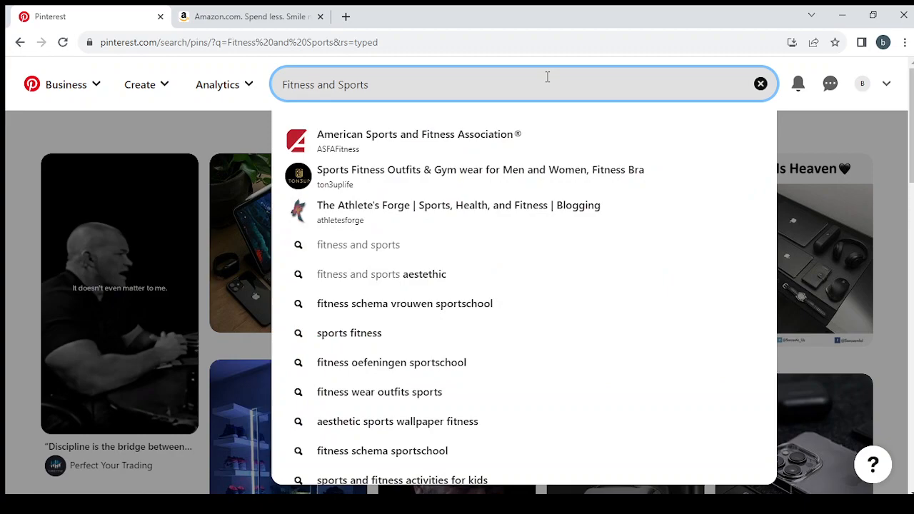
key("Return")
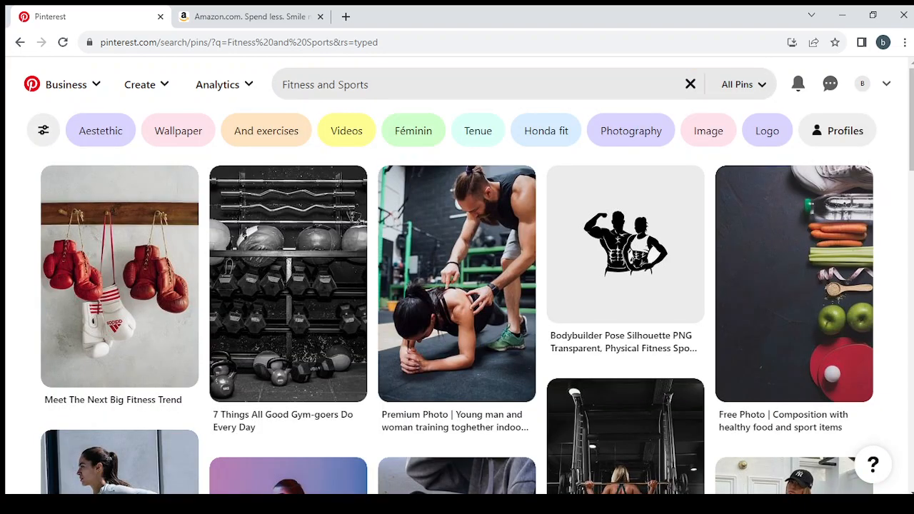
Look through the Fitness and Sports results for pins that show promotable products.
scroll(457, 321, "down", 2)
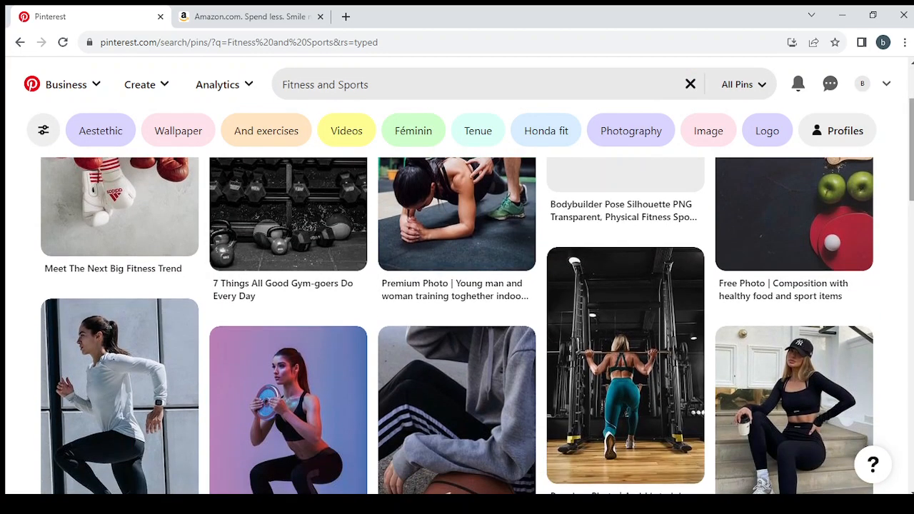
scroll(457, 322, "up", 2)
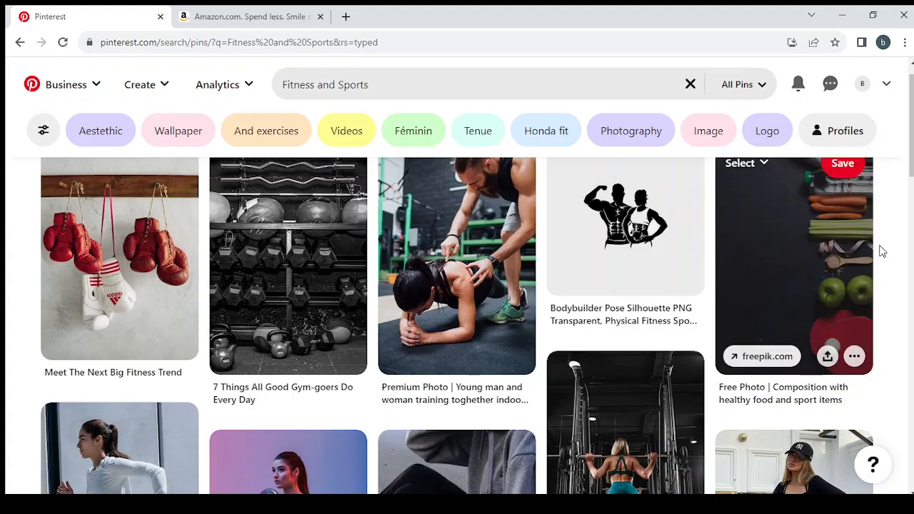
scroll(910, 237, "up", 1)
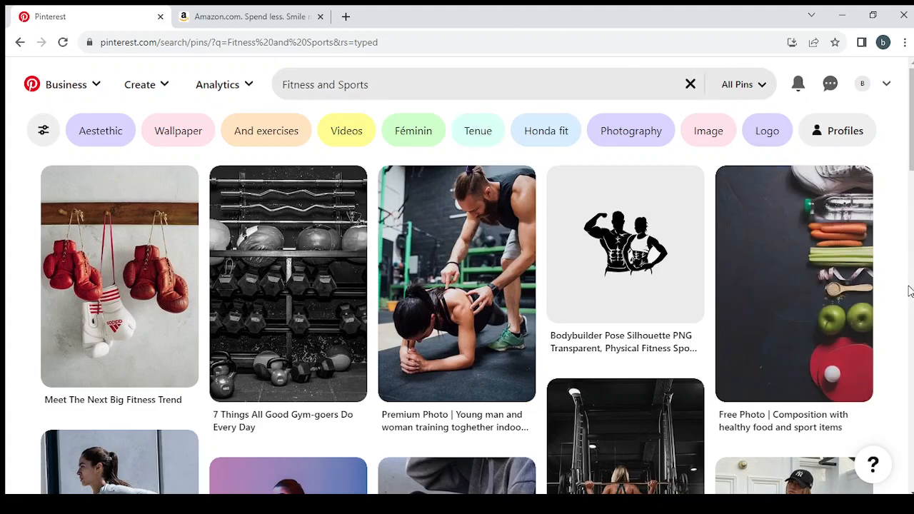
scroll(910, 290, "down", 5)
scroll(909, 291, "down", 8)
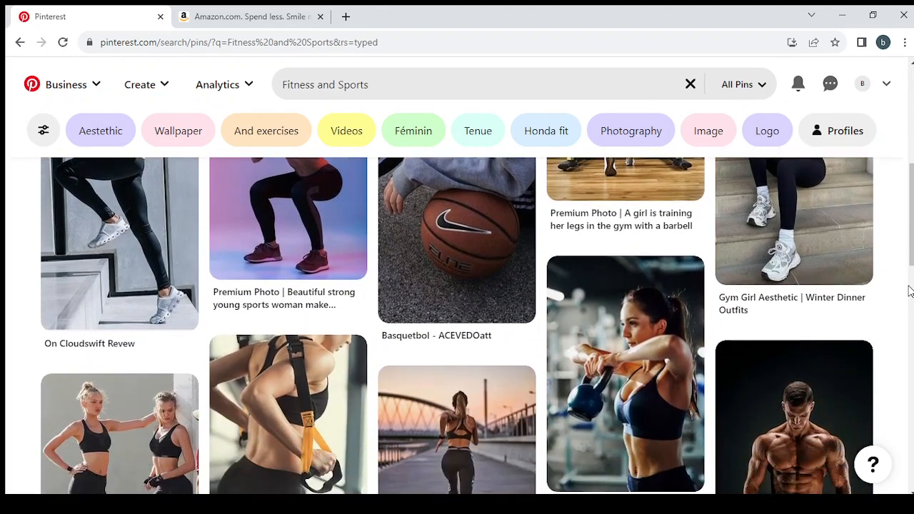
scroll(910, 290, "down", 3)
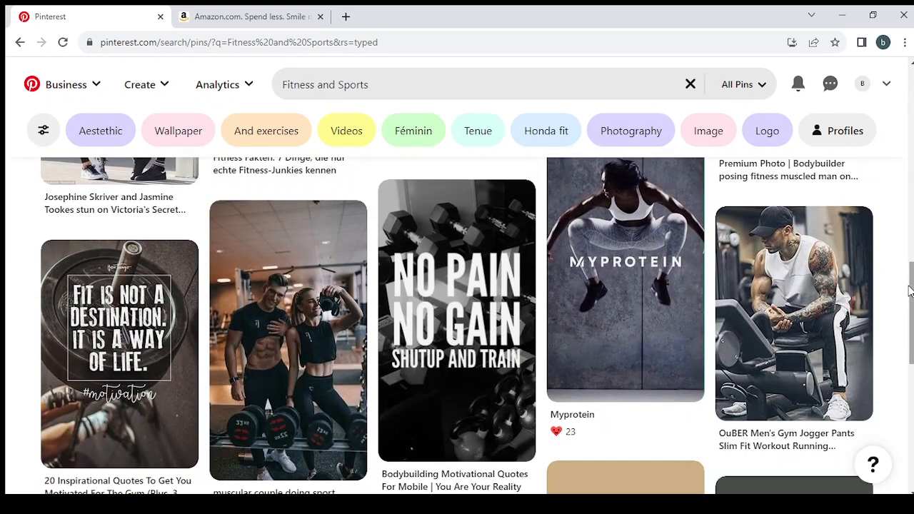
scroll(910, 291, "down", 2)
scroll(909, 291, "down", 3)
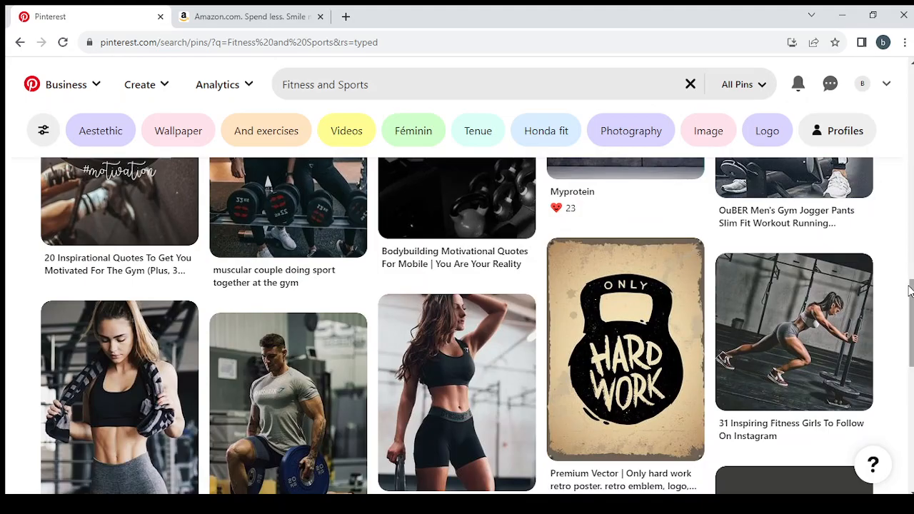
scroll(910, 291, "down", 3)
scroll(910, 290, "down", 3)
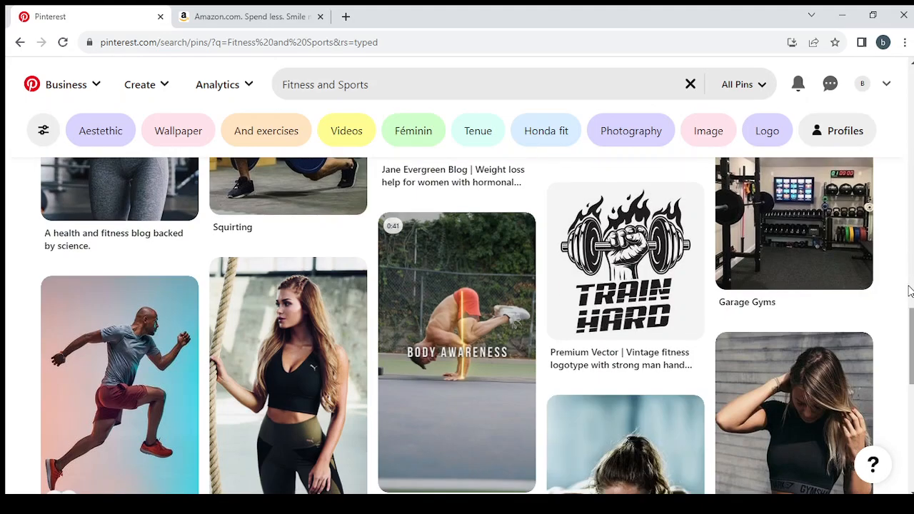
scroll(909, 290, "down", 6)
scroll(910, 290, "down", 3)
scroll(910, 290, "up", 20)
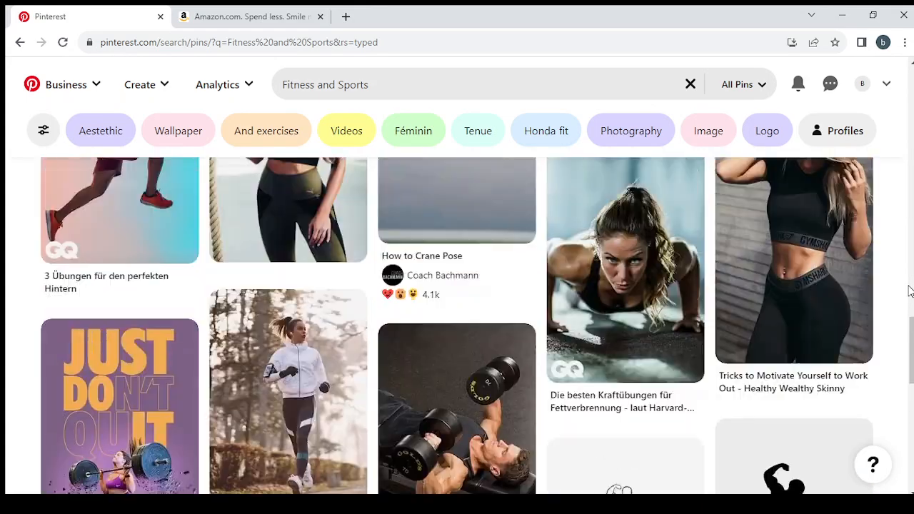
Change the Pinterest search to "Fitness products" and run it.
left_click(504, 73)
key("BackSpace")
key("BackSpace")
key("BackSpace")
key("BackSpace")
key("BackSpace")
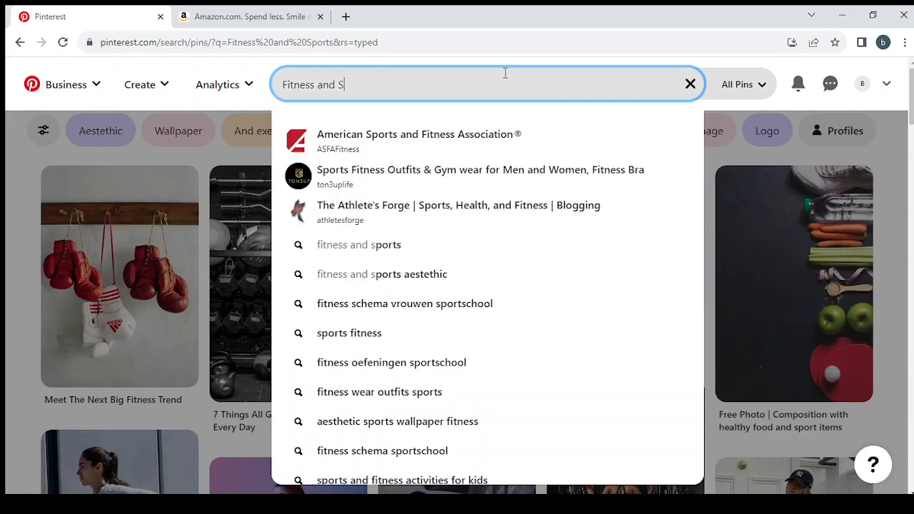
key("BackSpace")
key("BackSpace")
key("BackSpace")
key("BackSpace")
key("BackSpace")
key("BackSpace")
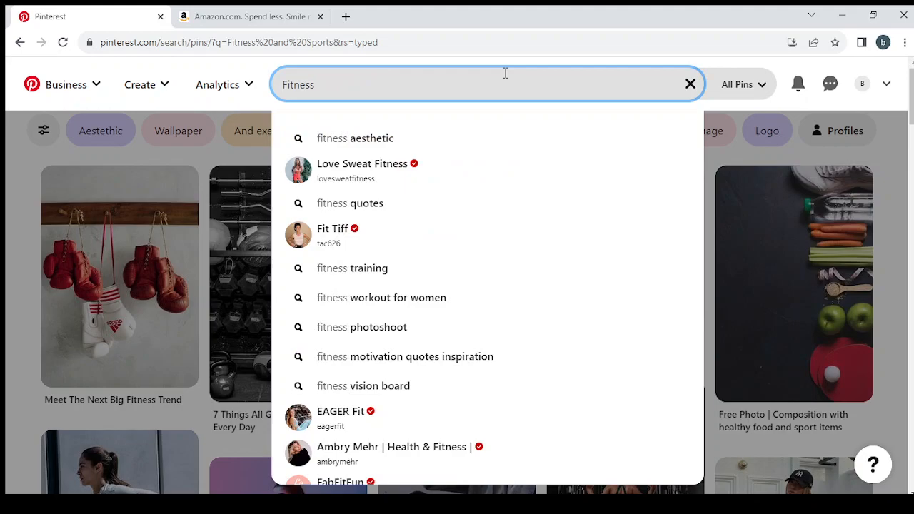
type("product")
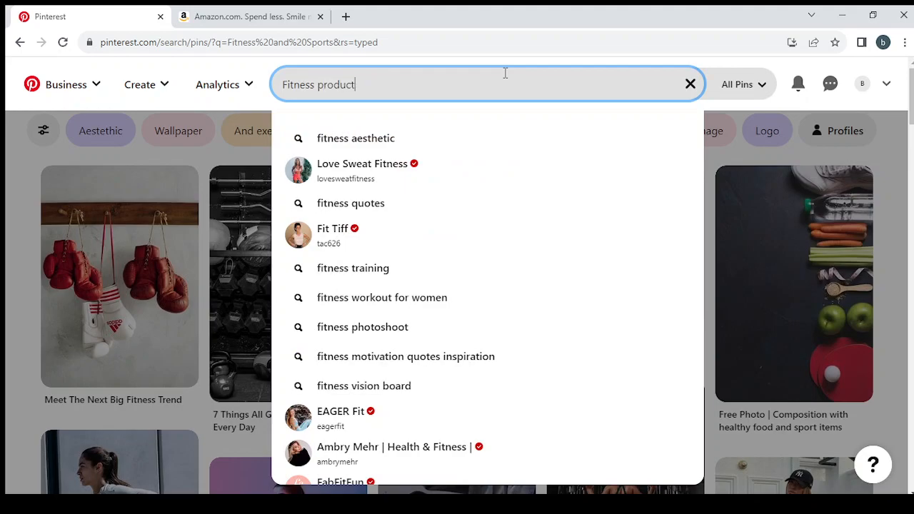
type("s")
key("Return")
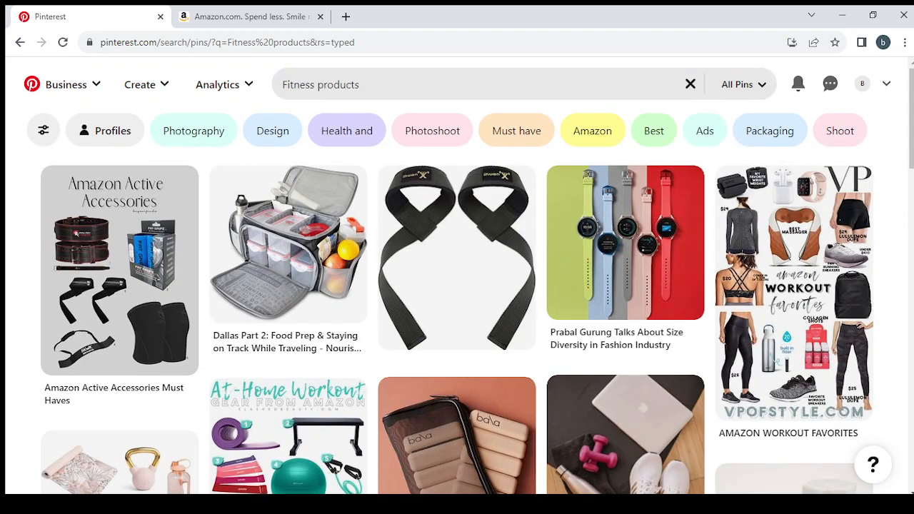
Look through the Fitness products results, open the black ihuan wrist straps pin from amazon.com and download its image.
scroll(457, 321, "down", 1)
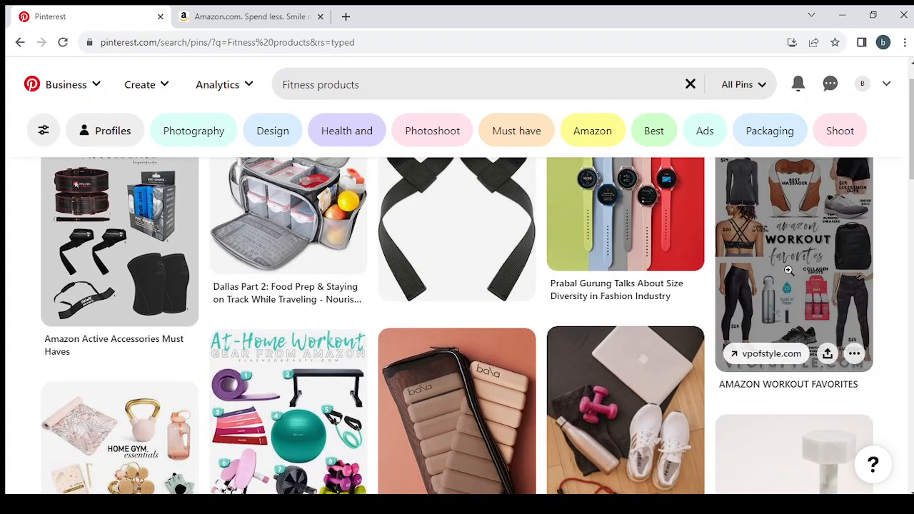
scroll(789, 272, "up", 1)
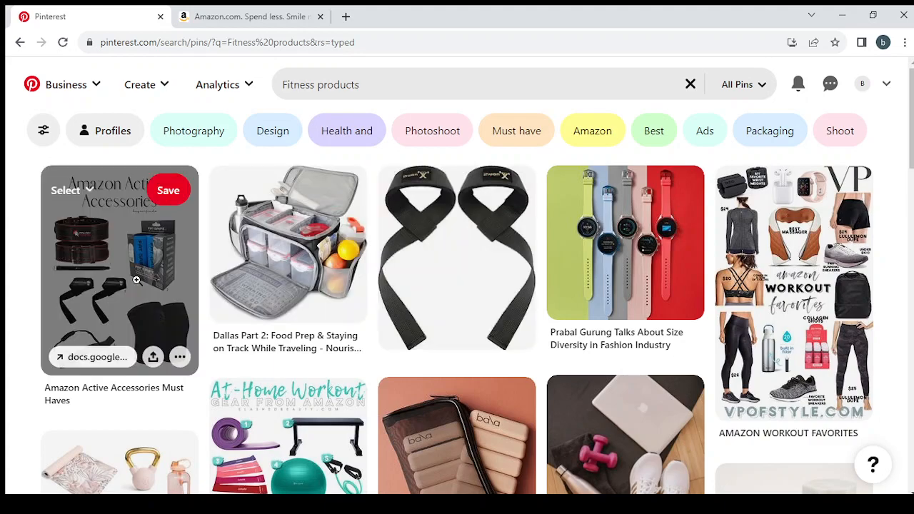
scroll(478, 257, "down", 1)
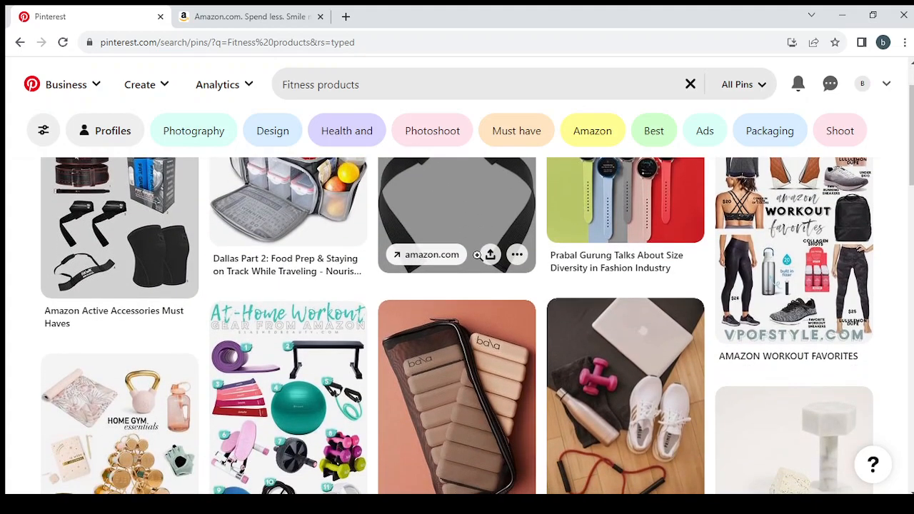
scroll(478, 255, "down", 1)
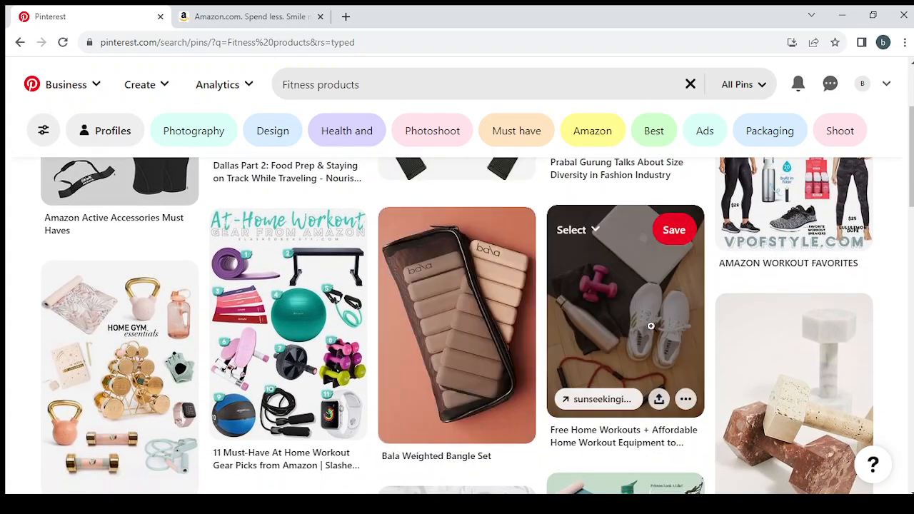
scroll(338, 341, "down", 2)
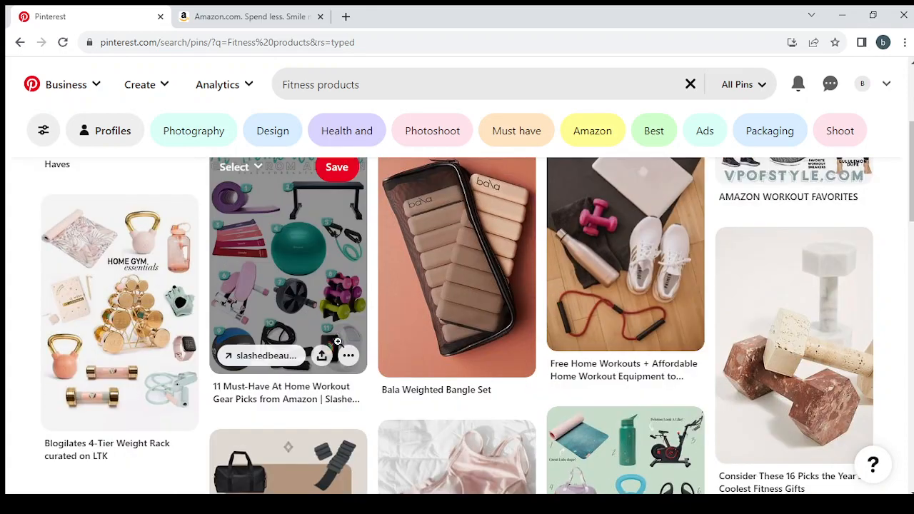
scroll(338, 341, "down", 1)
scroll(337, 341, "up", 3)
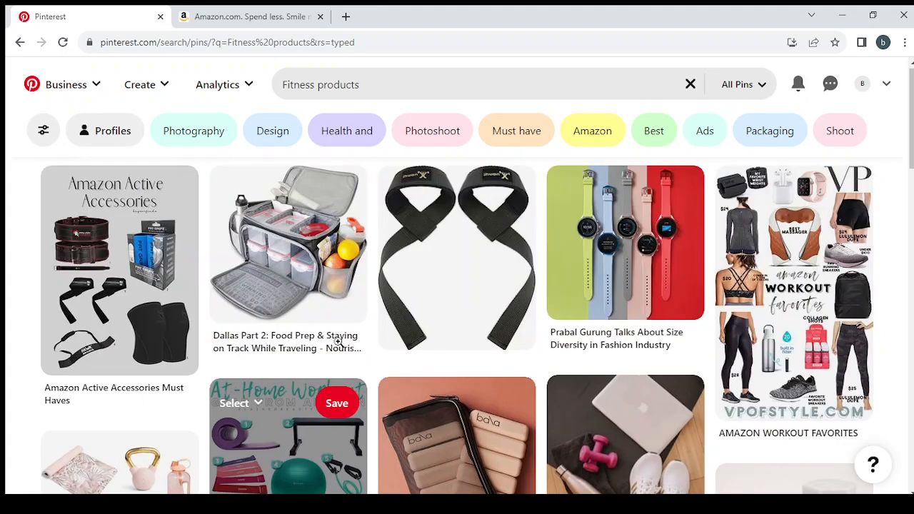
left_click(464, 264)
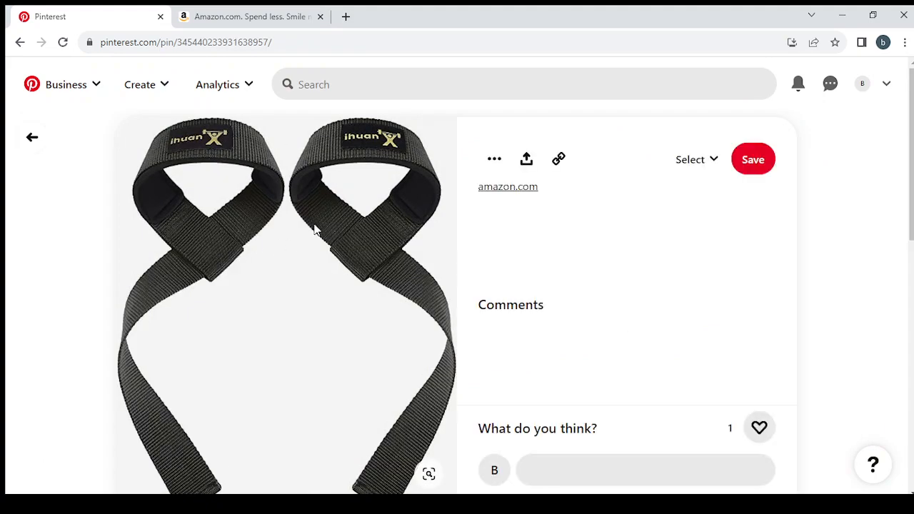
left_click(493, 161)
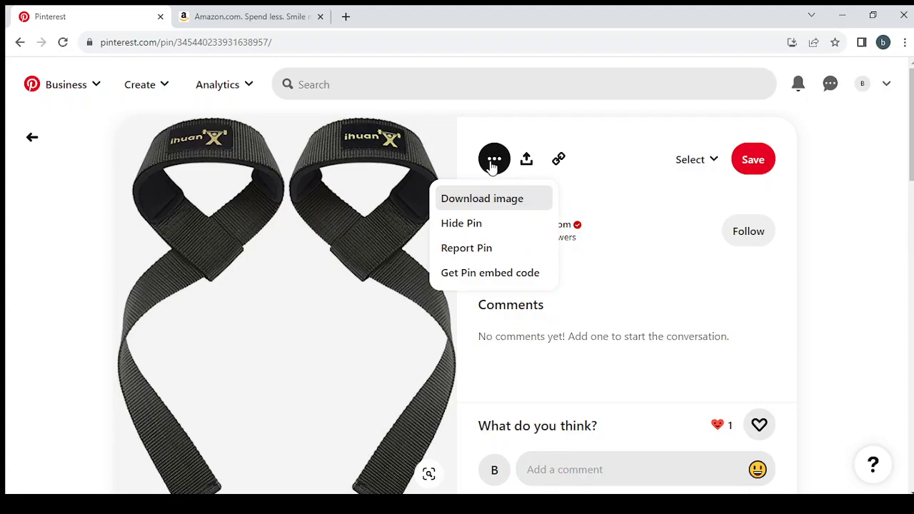
left_click(468, 201)
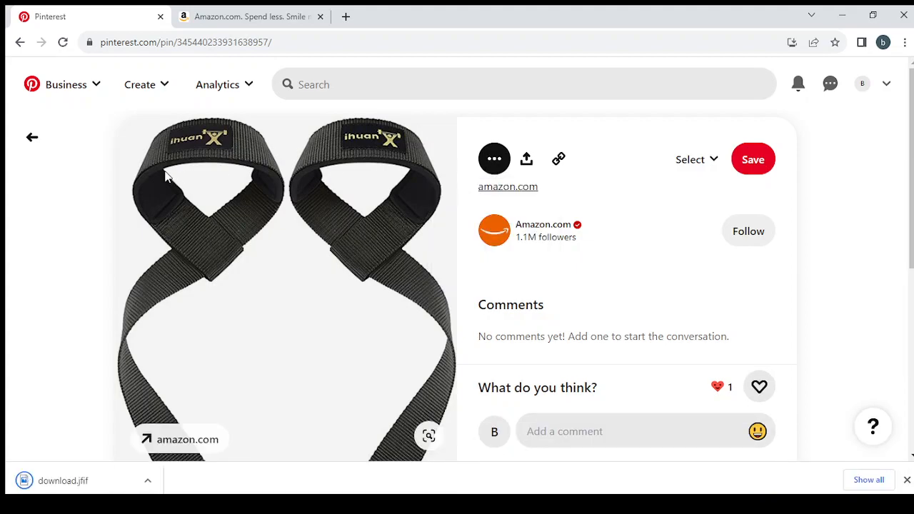
Start a new Idea Pin and upload the downloaded image download.jfif to it.
left_click(156, 92)
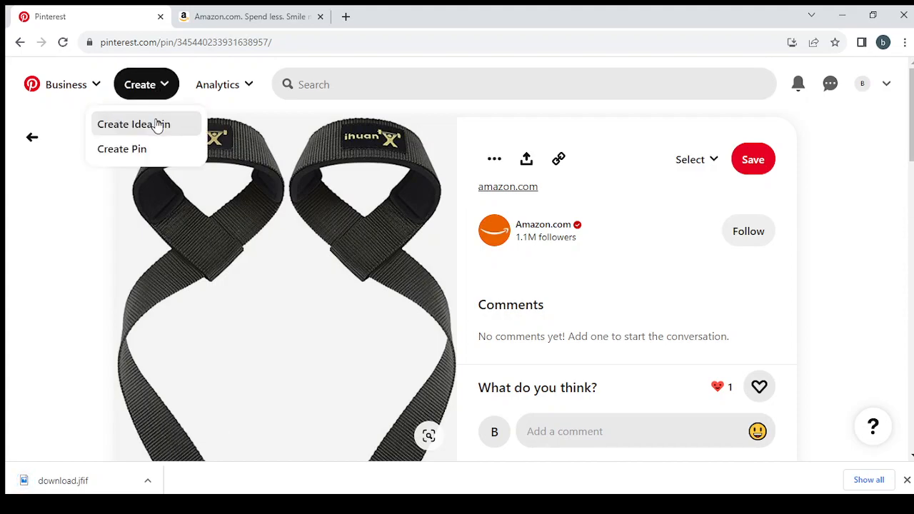
left_click(198, 129)
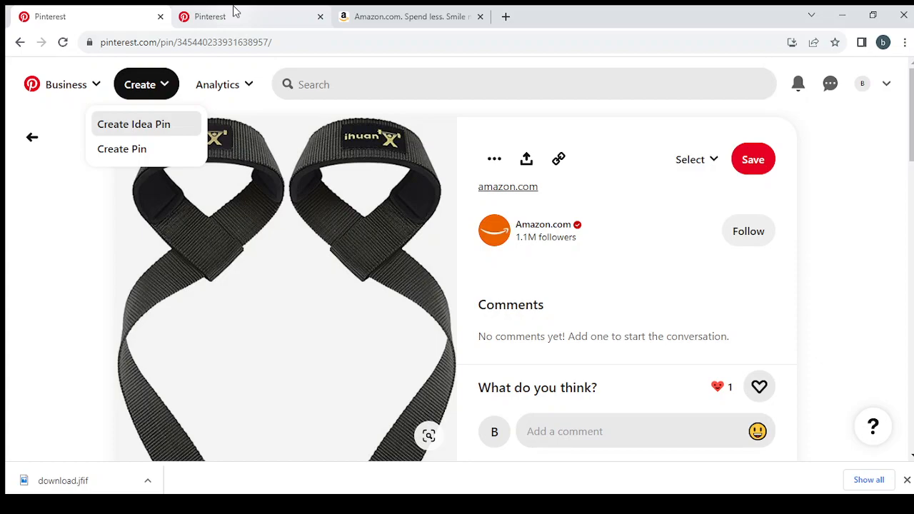
left_click(235, 10)
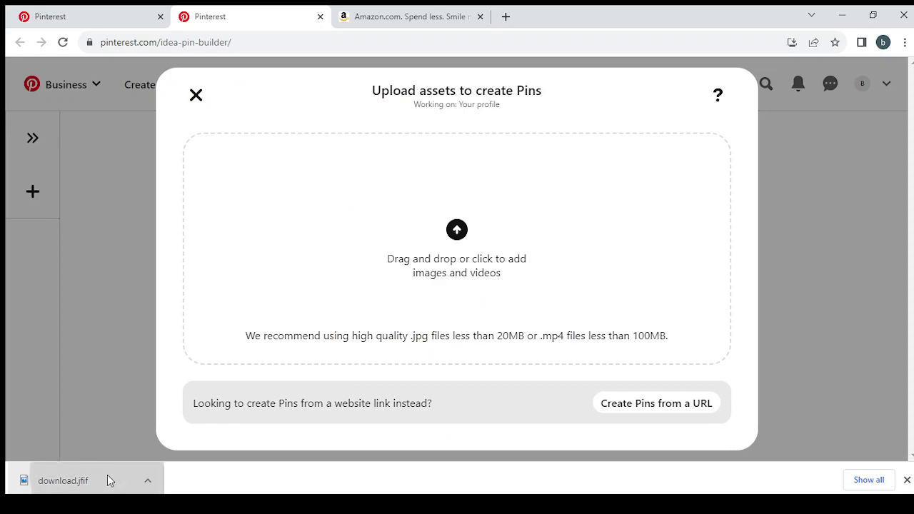
left_click_drag(107, 480, 450, 237)
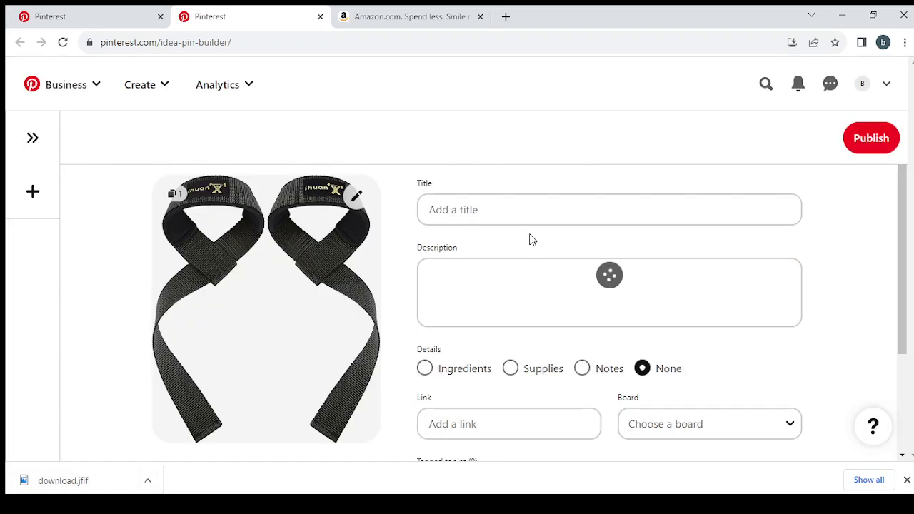
Check the ihuan wrist straps pin for a title and description to reuse, and look through its similar pins.
left_click(496, 207)
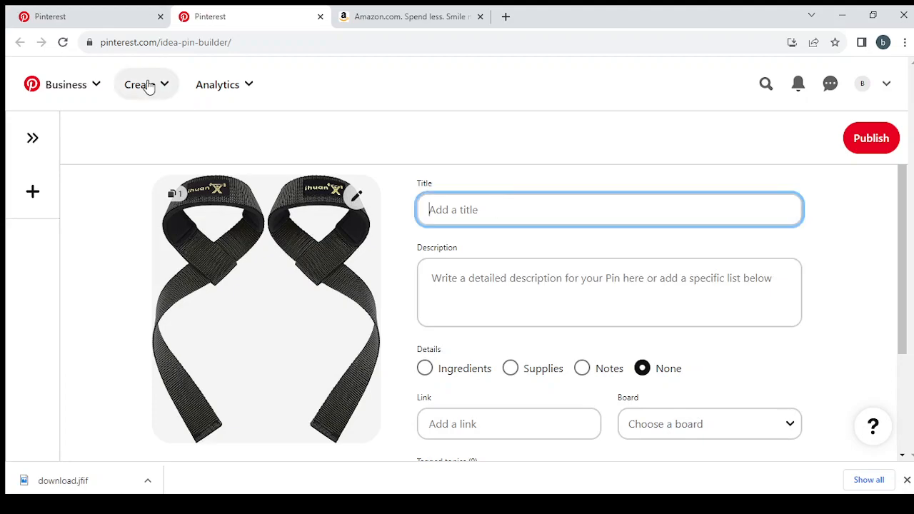
left_click(130, 13)
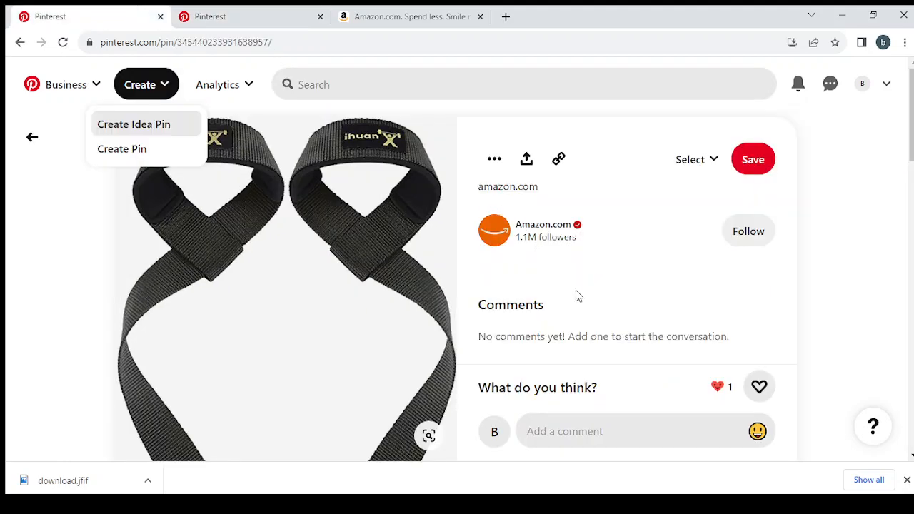
scroll(579, 298, "down", 2)
scroll(580, 299, "up", 2)
scroll(667, 246, "down", 5)
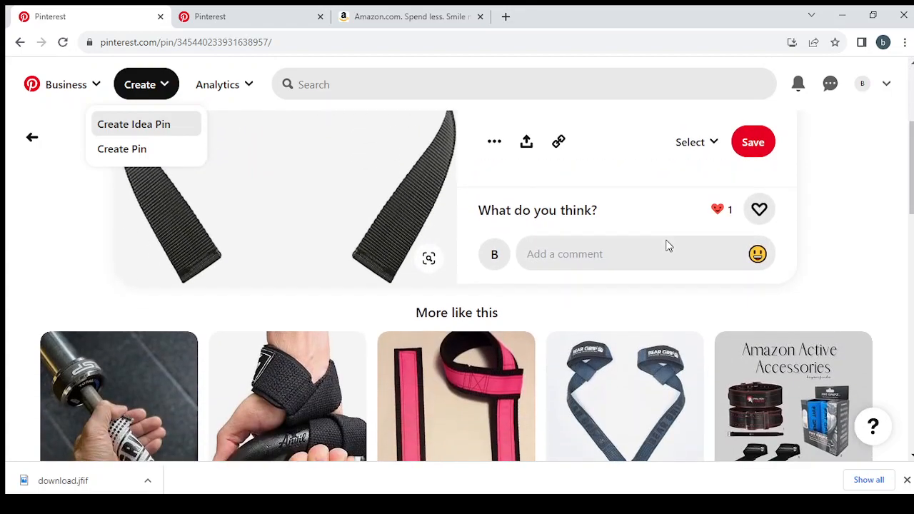
scroll(667, 246, "up", 5)
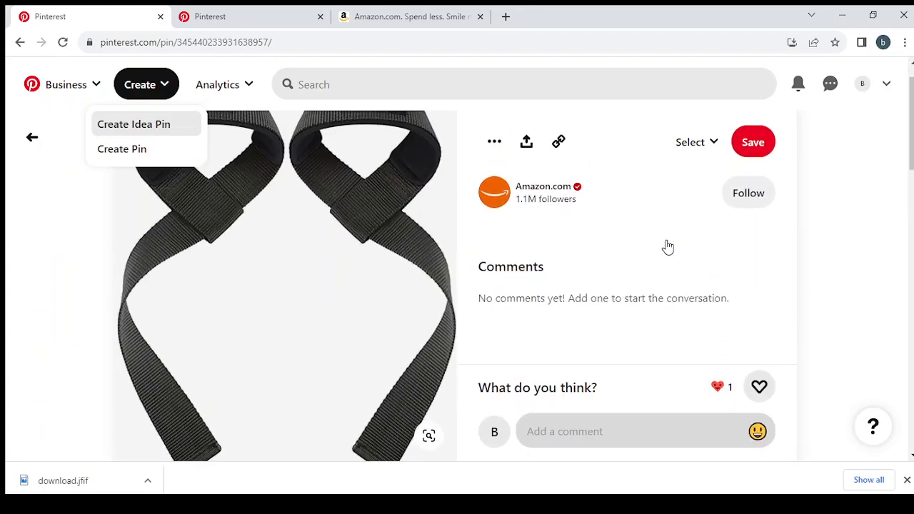
scroll(666, 241, "down", 2)
scroll(666, 241, "down", 3)
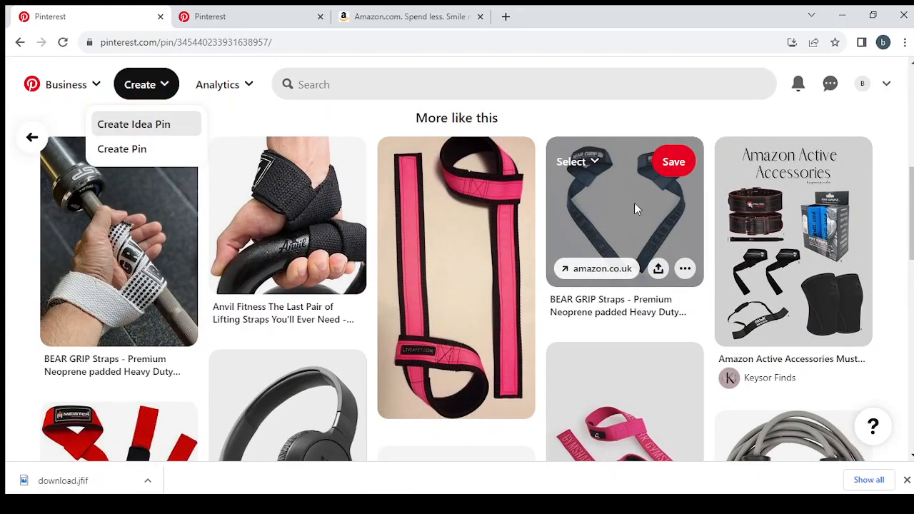
Open the amazon.co.uk BEAR GRIP Straps pin among the similar pins and download its image.
left_click(634, 208)
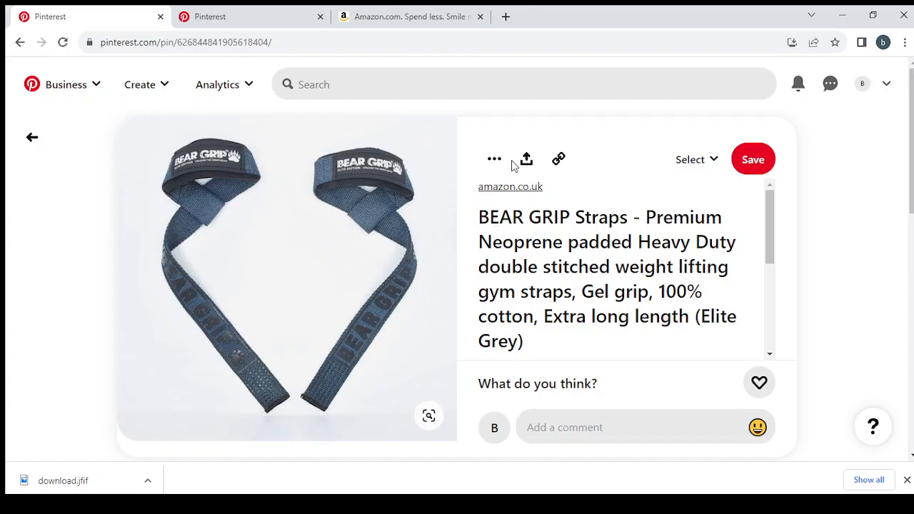
left_click(493, 160)
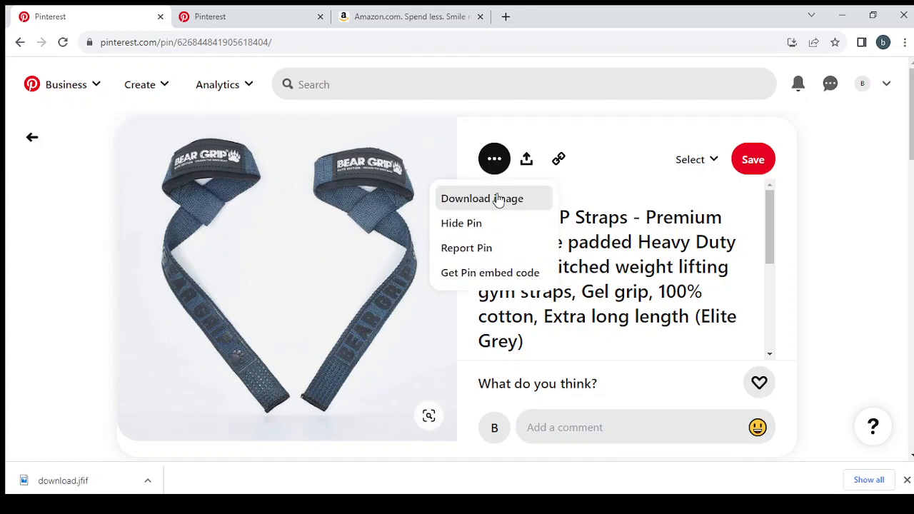
left_click(498, 205)
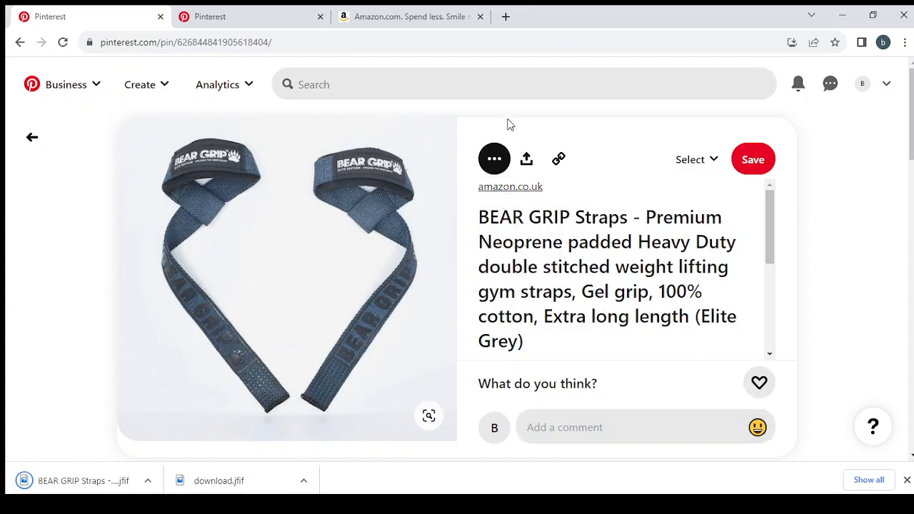
Replace the Idea Pin's ihuan image with the downloaded BEAR GRIP Straps image and finish the pin design.
left_click(228, 23)
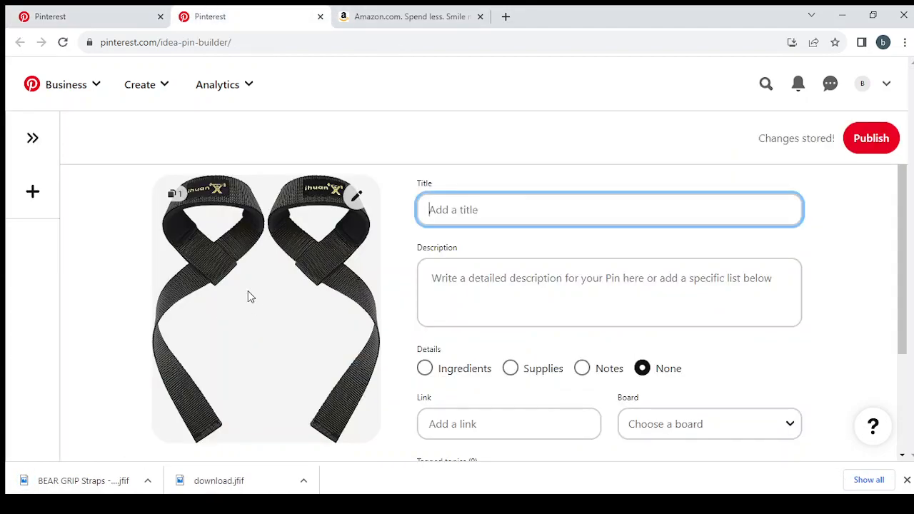
left_click(356, 198)
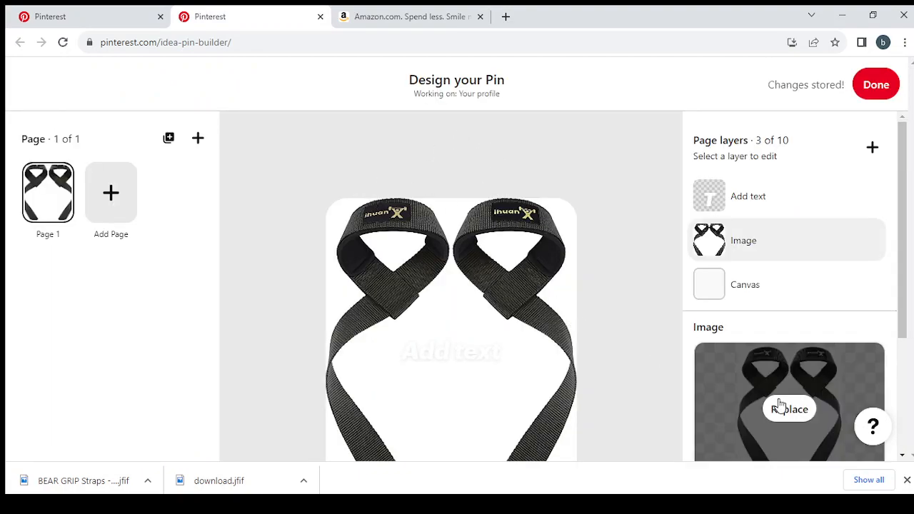
scroll(779, 404, "down", 2)
mouse_move(830, 269)
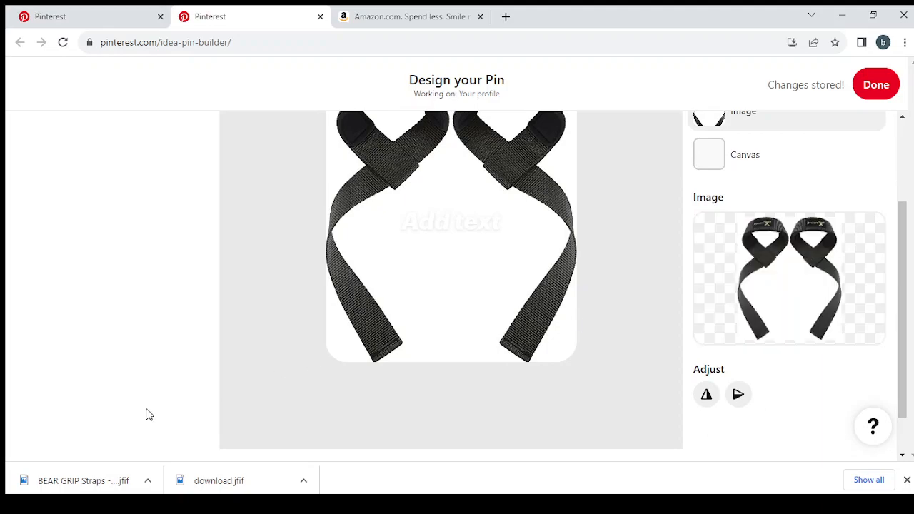
left_click(120, 483)
left_click_drag(792, 283, 792, 283)
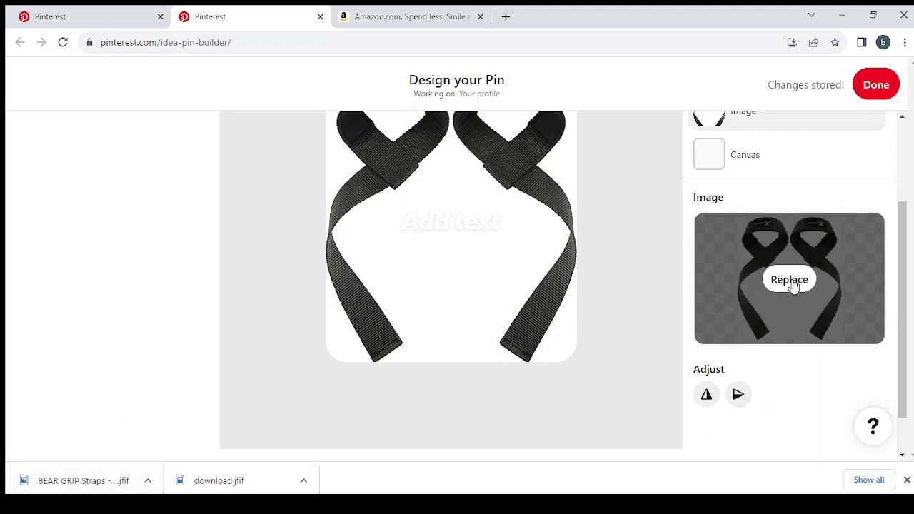
left_click(791, 280)
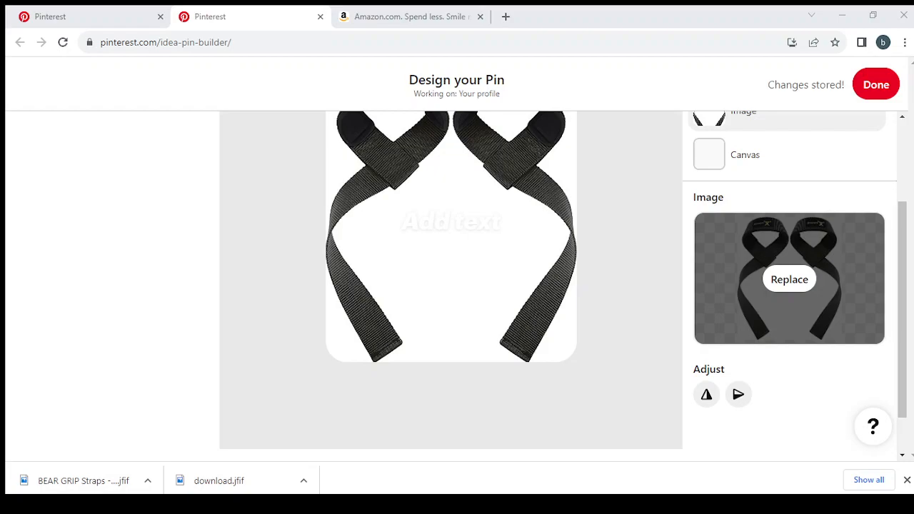
left_click(351, 314)
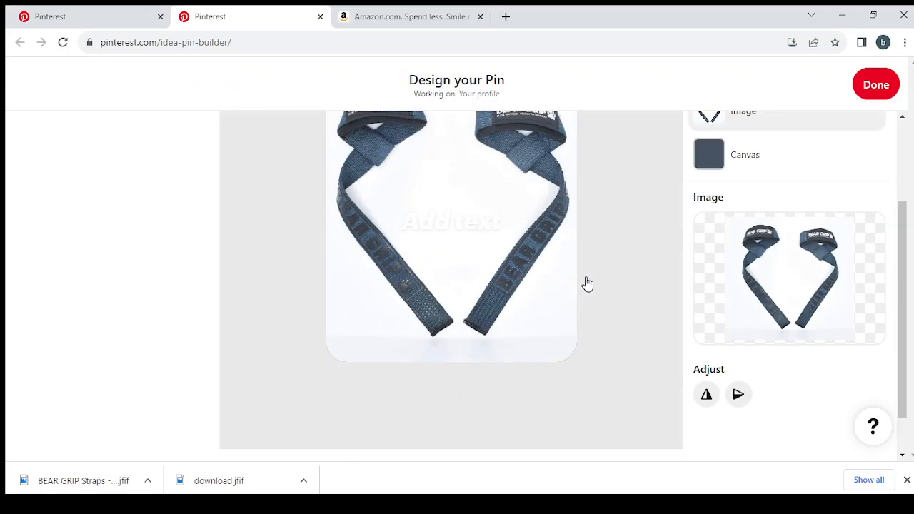
scroll(588, 284, "up", 2)
scroll(609, 220, "down", 1)
scroll(609, 219, "down", 1)
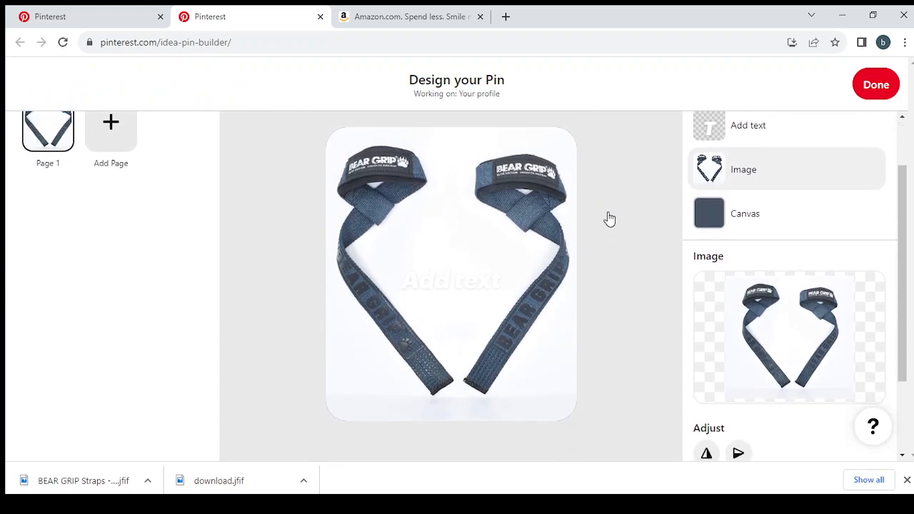
scroll(609, 219, "up", 2)
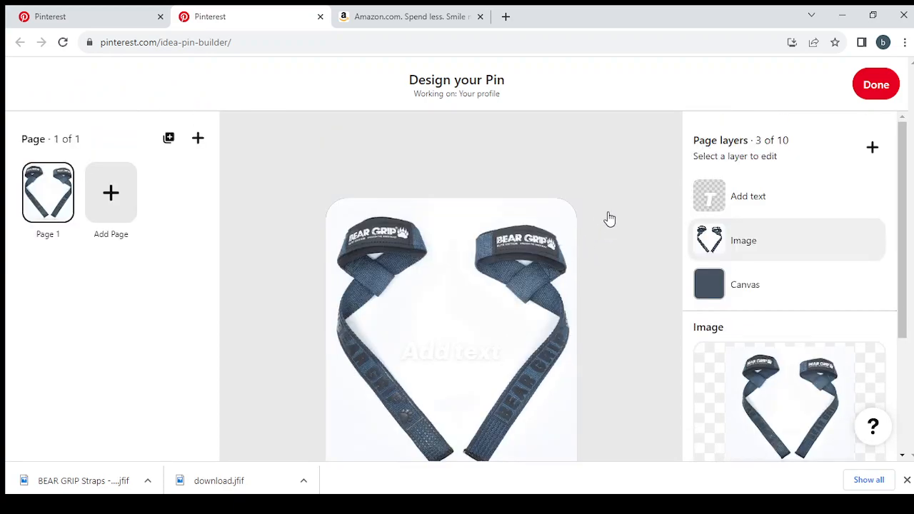
left_click(892, 84)
Copy the full product title of the BEAR GRIP Straps source pin into the Idea Pin's title.
left_click(522, 200)
left_click(8, 11)
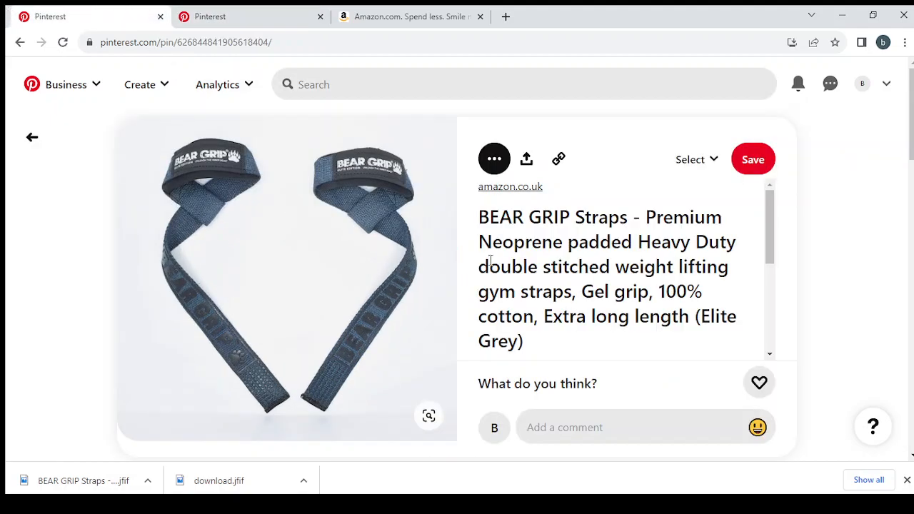
double_click(500, 218)
left_click_drag(666, 230, 723, 337)
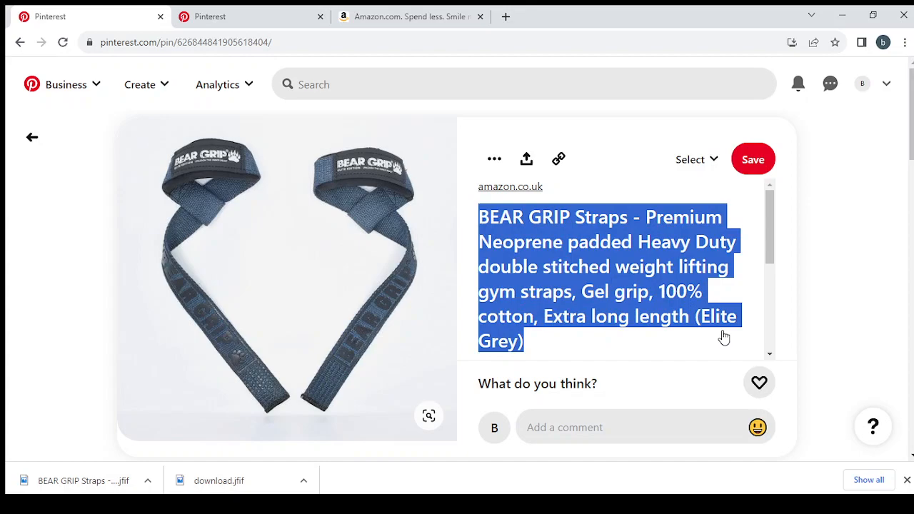
left_click(276, 10)
key("ctrl+v")
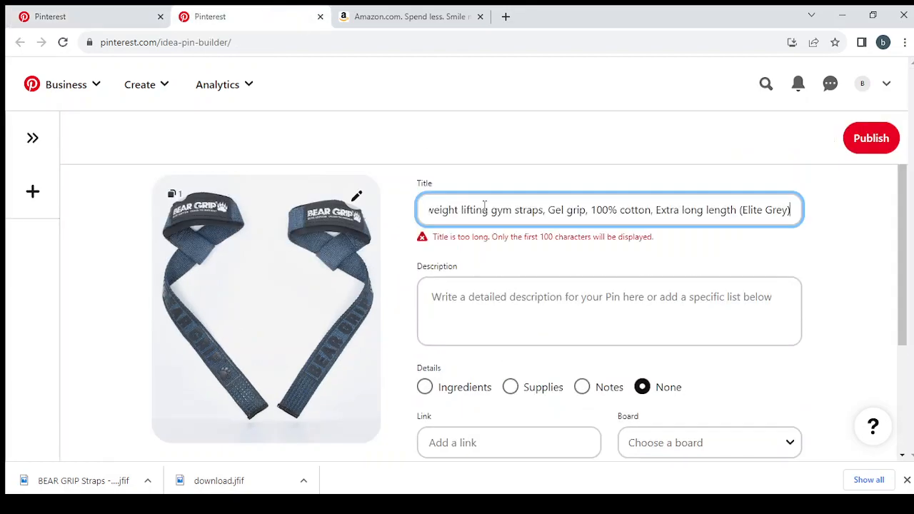
Expand the BEAR GRIP source pin's description and copy its whole text into the Idea Pin's description.
left_click(502, 314)
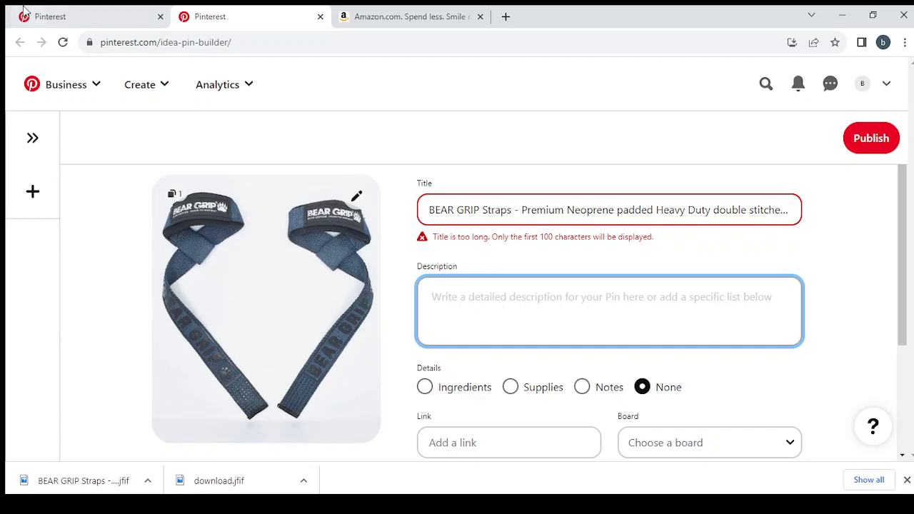
left_click(50, 16)
scroll(331, 148, "down", 2)
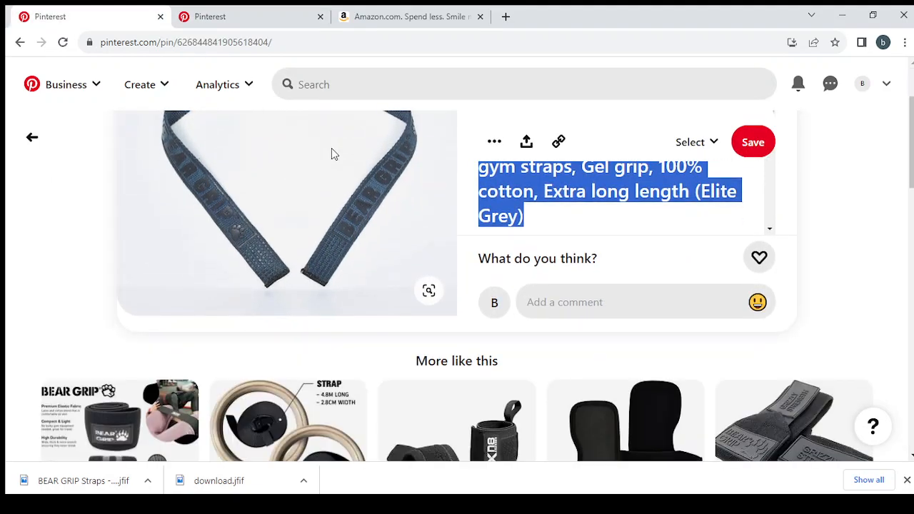
scroll(515, 164, "up", 2)
scroll(689, 270, "down", 3)
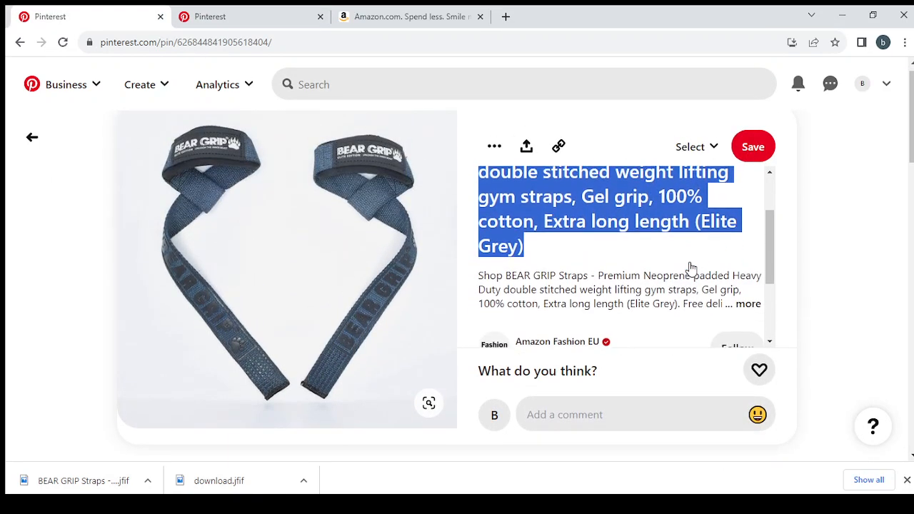
left_click(746, 275)
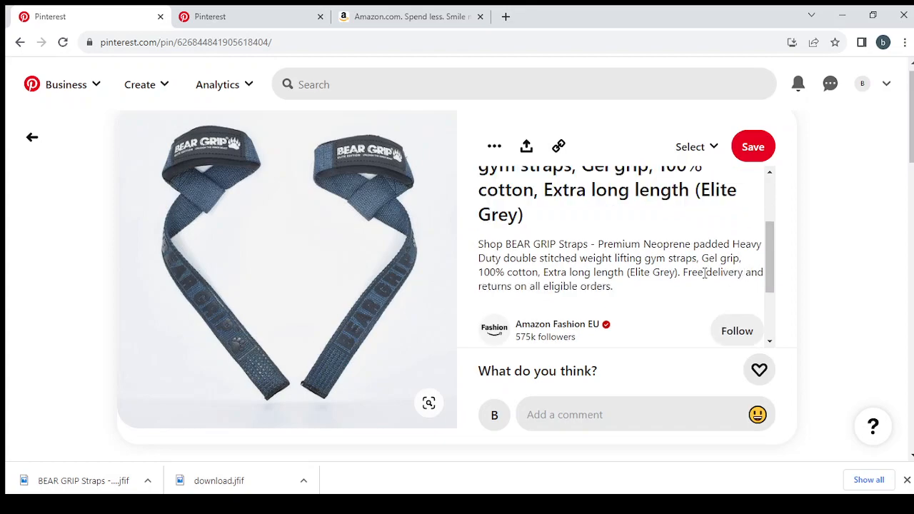
left_click_drag(477, 241, 622, 292)
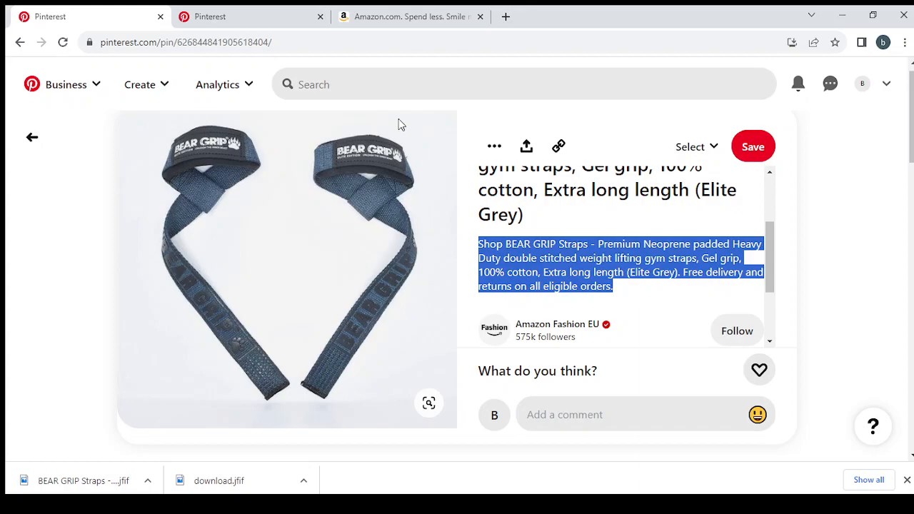
left_click(268, 11)
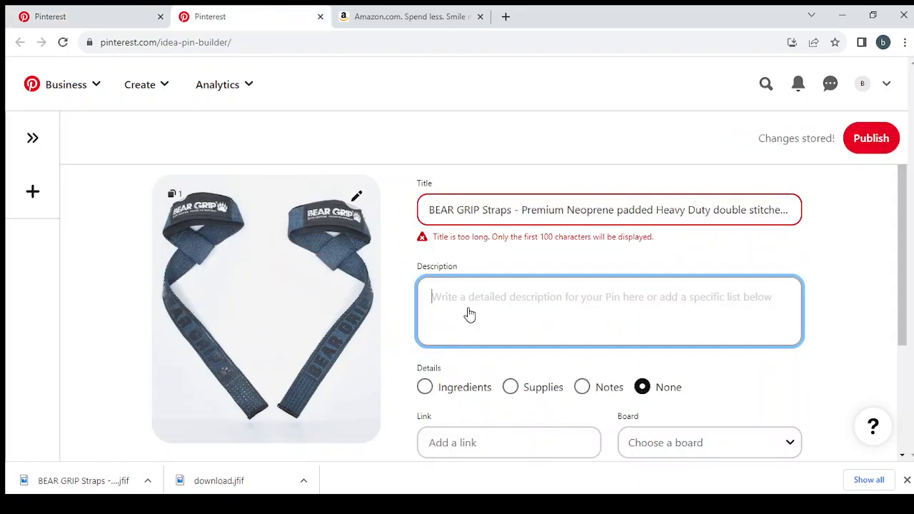
type("Shop BEAR GRIP Straps - Premium Neoprene padded Heavy Duty double stitched weight lifting gym straps, Gel grip, 100% cotton, Extra long length (Elite Grip). Free delivery and returns on all eligible orders.")
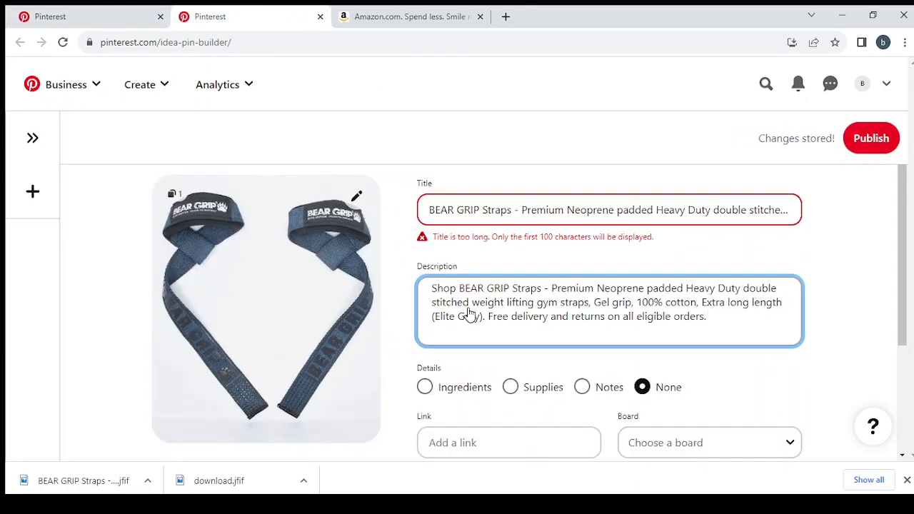
scroll(587, 293, "down", 2)
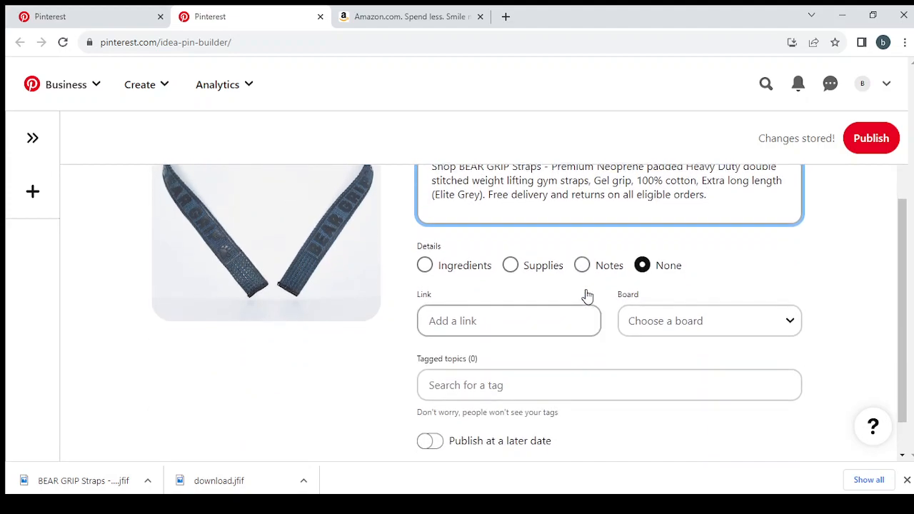
left_click(115, 11)
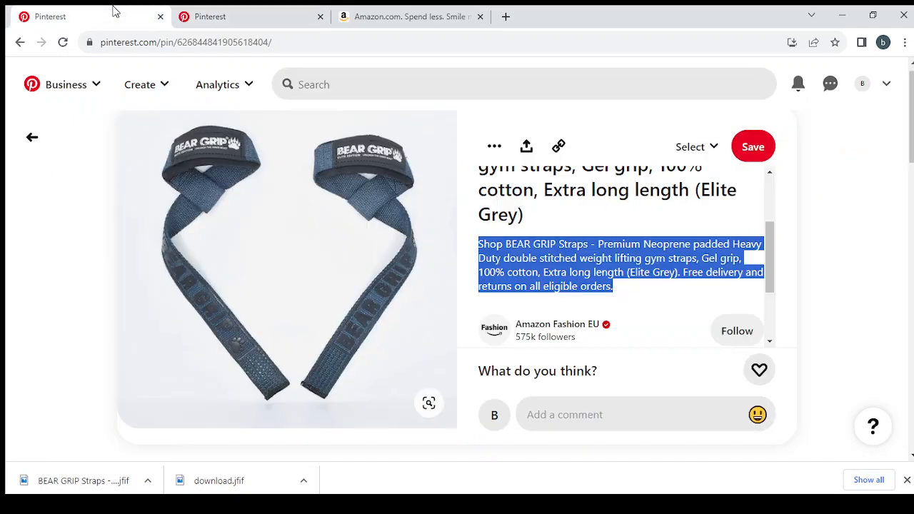
scroll(622, 277, "down", 2)
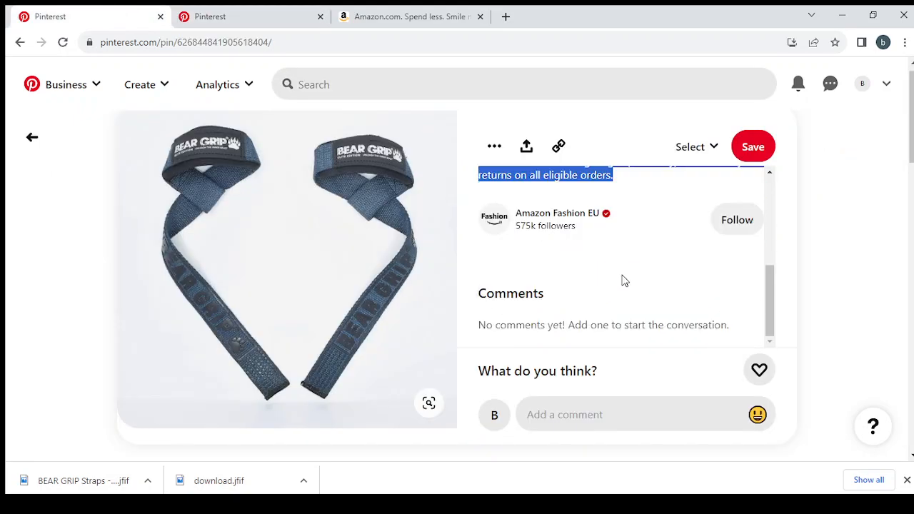
scroll(564, 211, "up", 3)
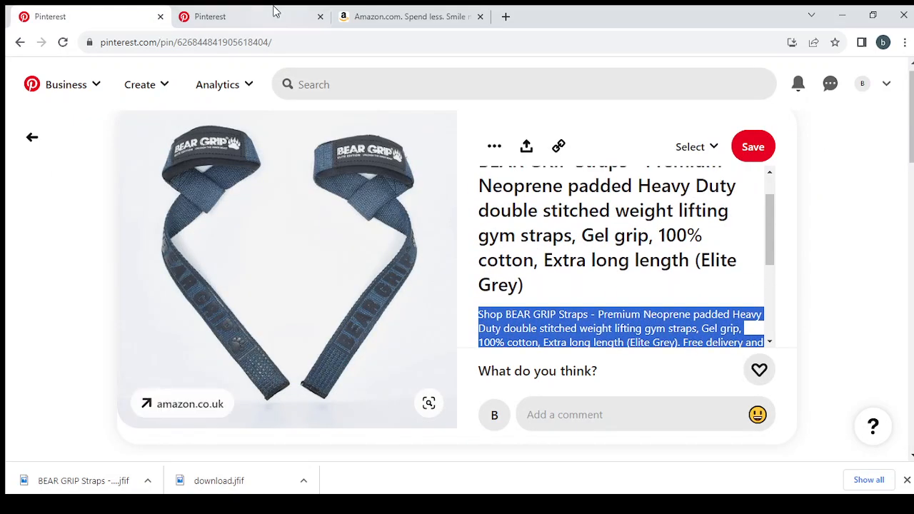
left_click(271, 13)
scroll(613, 239, "down", 1)
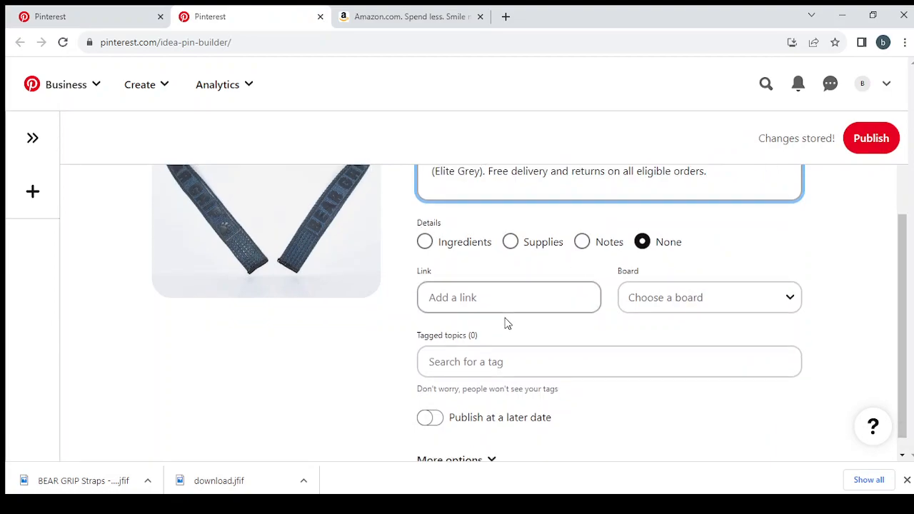
Copy "BEAR GRIP Straps" from the source pin's title and search amazon.com for it.
left_click(111, 11)
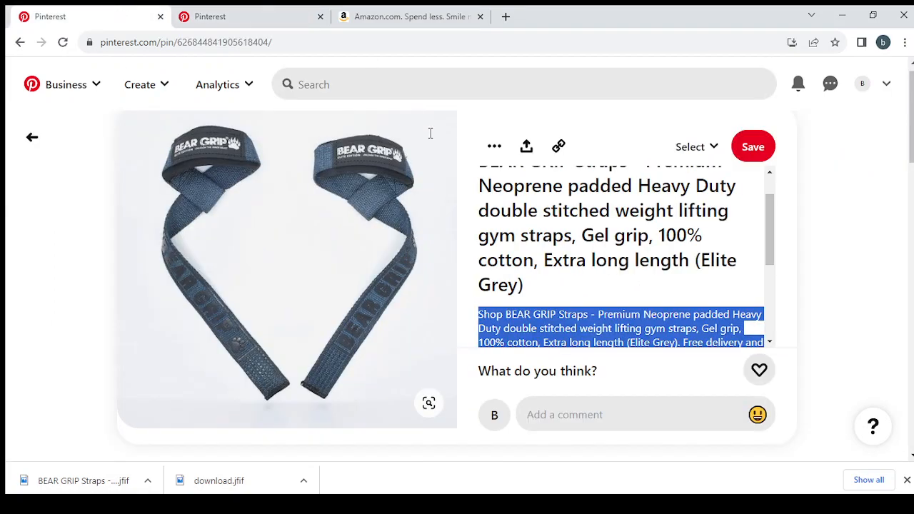
scroll(496, 218, "up", 1)
left_click_drag(467, 204, 630, 210)
key("ctrl+c")
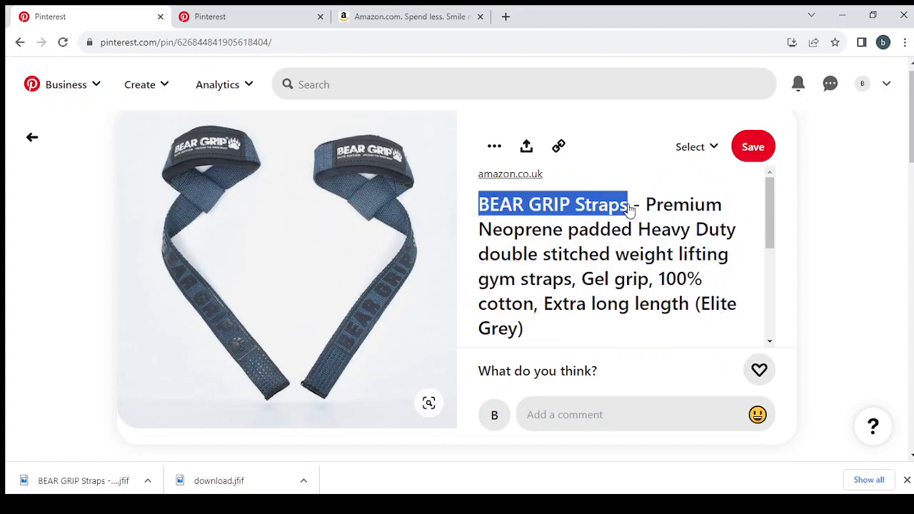
left_click(381, 11)
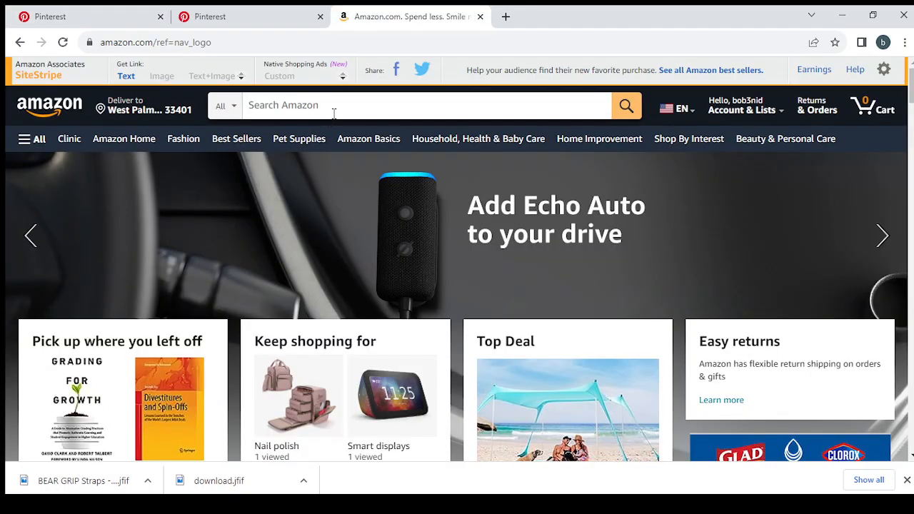
left_click(334, 107)
key("ctrl+v")
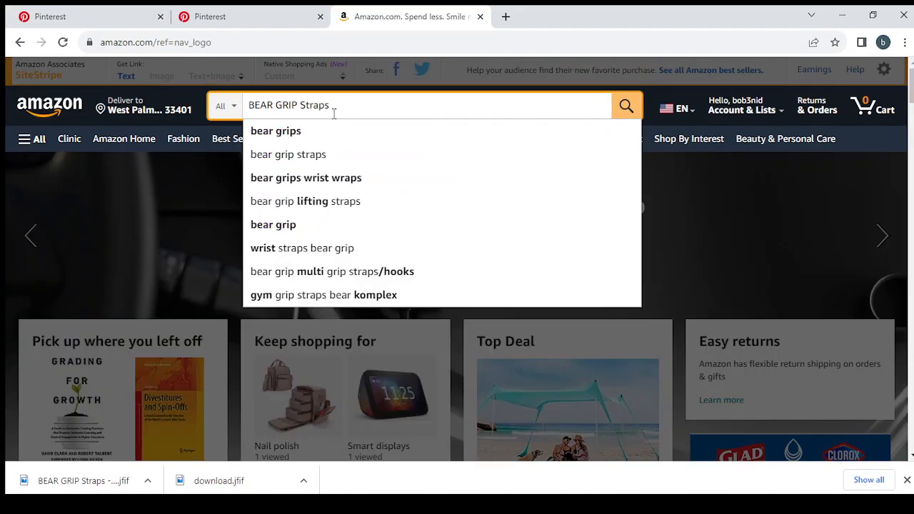
key("Return")
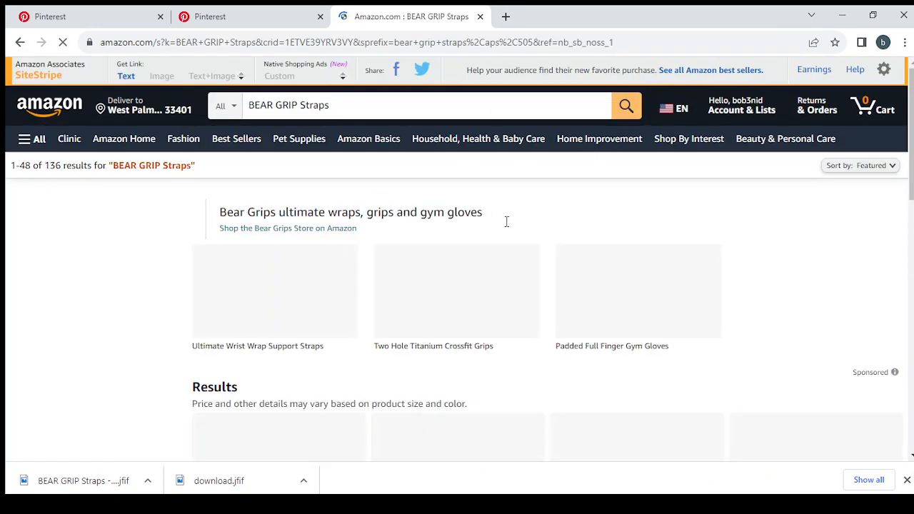
Look through the amazon.com search results for straps matching the Idea Pin's image.
scroll(741, 268, "down", 2)
scroll(742, 268, "down", 2)
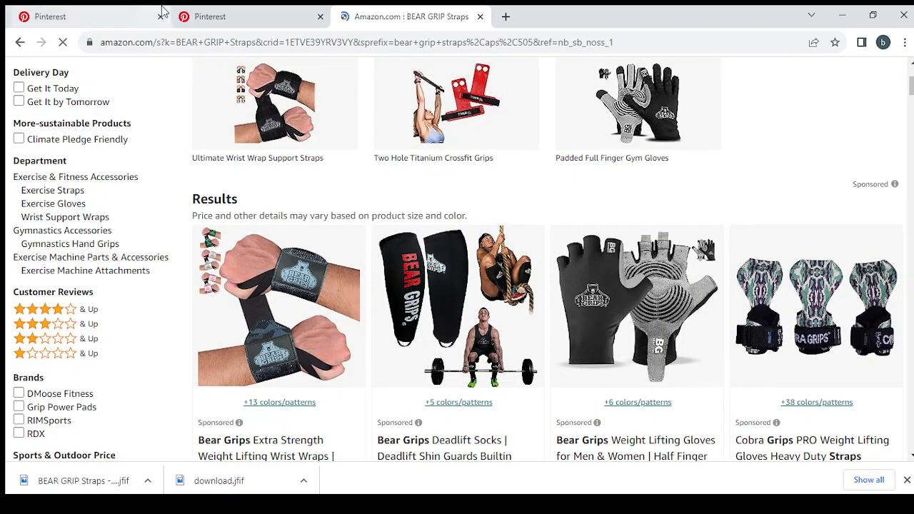
left_click(211, 13)
scroll(254, 213, "up", 3)
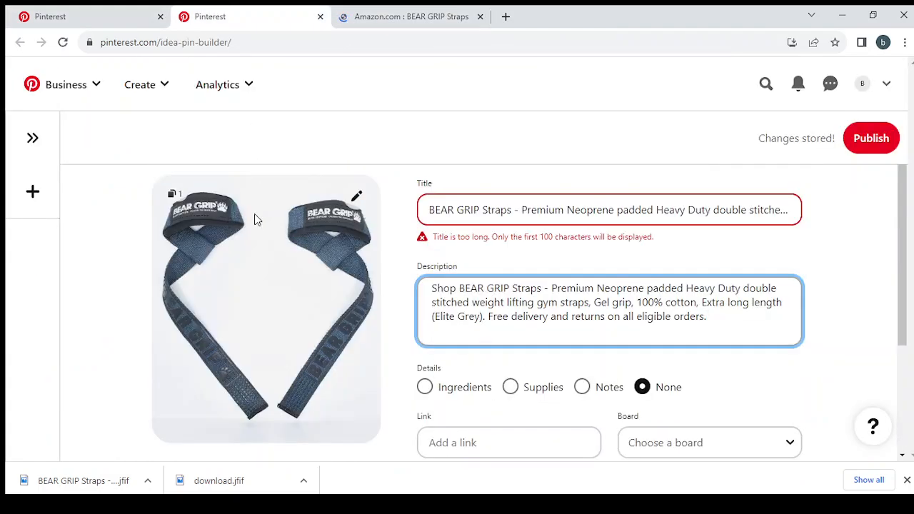
left_click(416, 15)
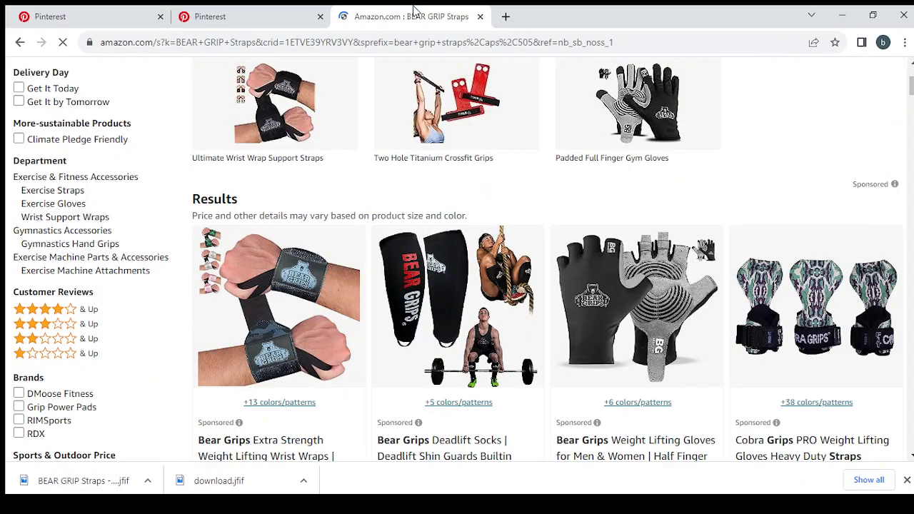
scroll(542, 273, "down", 1)
scroll(543, 273, "down", 6)
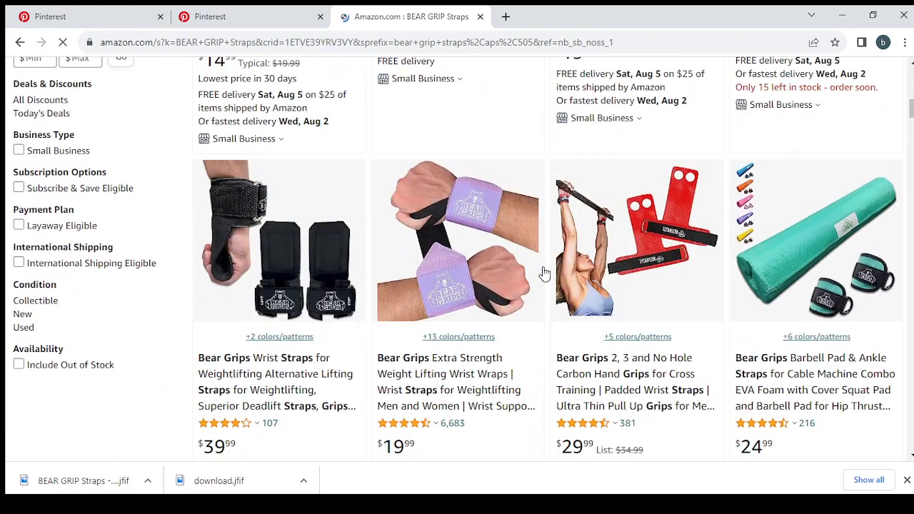
scroll(543, 272, "down", 15)
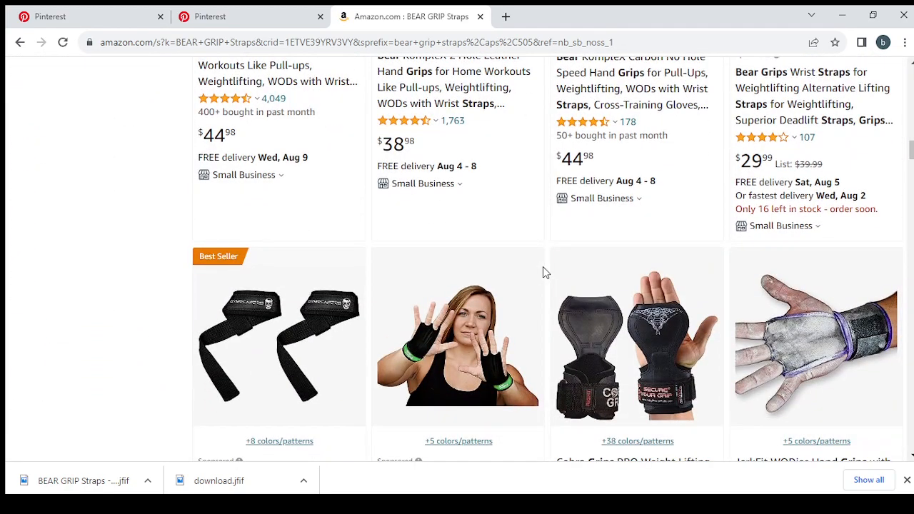
scroll(506, 305, "down", 9)
scroll(506, 305, "down", 15)
scroll(506, 305, "up", 14)
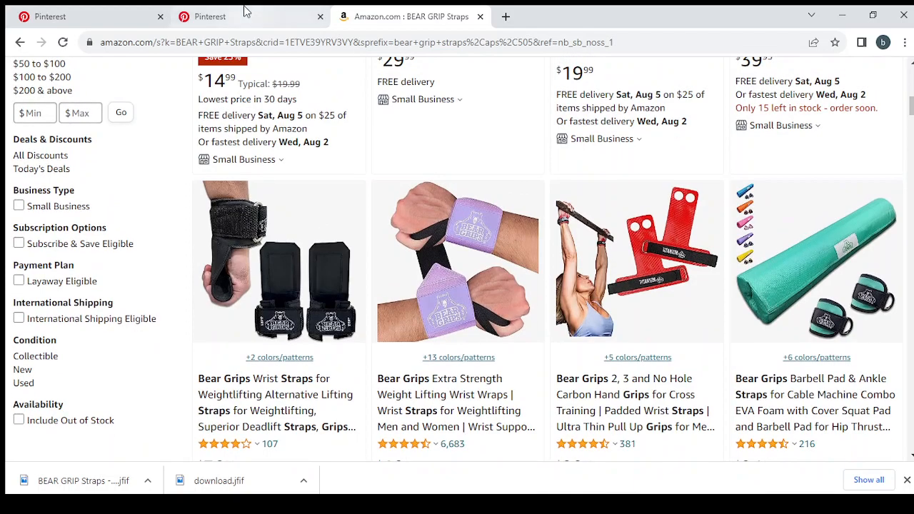
Open the BEAR GRIP source pin's linked amazon.co.uk product page and accept its cookies.
left_click(244, 10)
left_click(143, 10)
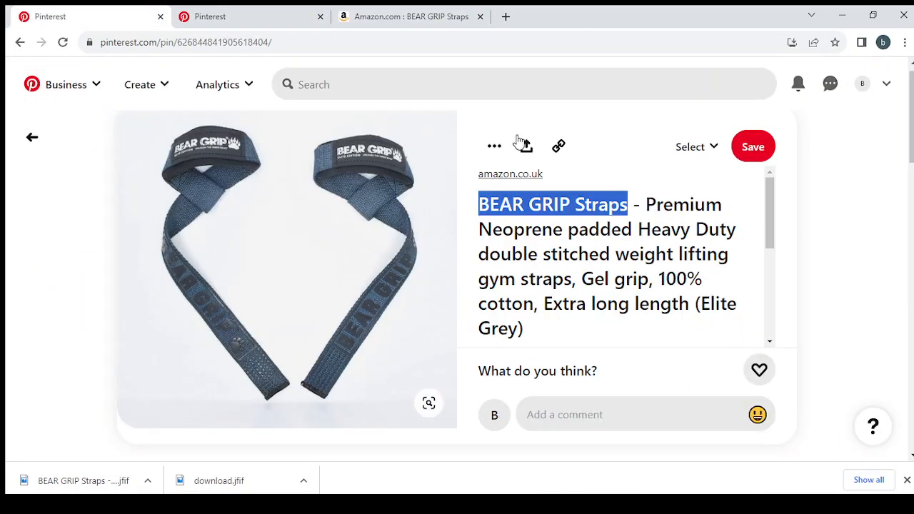
left_click(518, 180)
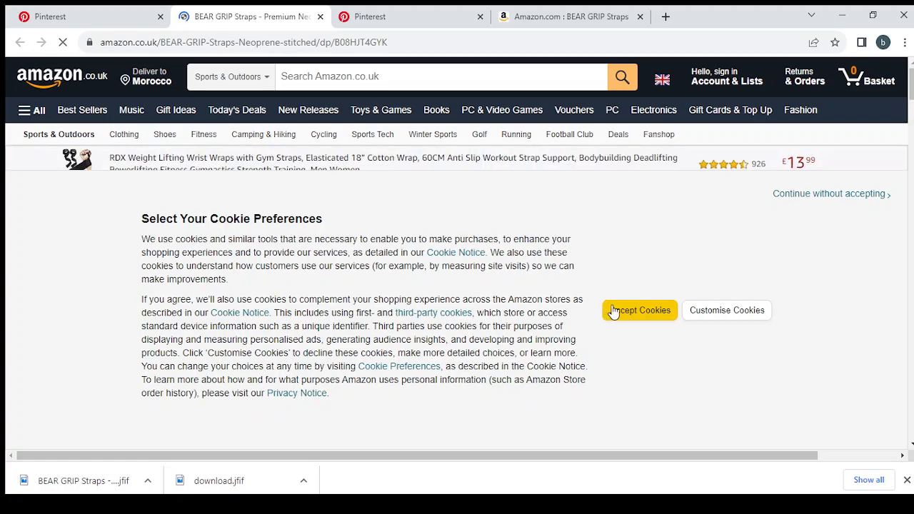
left_click(621, 317)
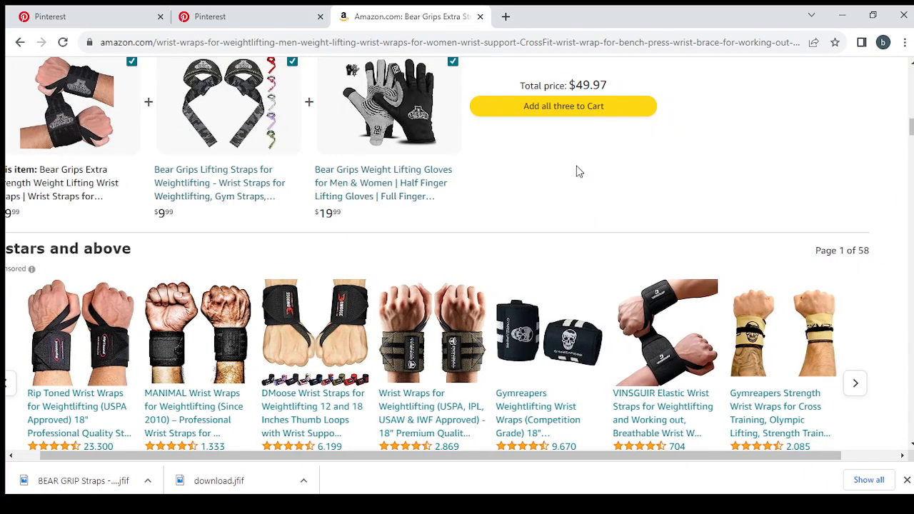
Generate a short affiliate text link for the amazon.com Bear Grips Extra Strength wrist wraps page with SiteStripe.
scroll(579, 171, "right", 2)
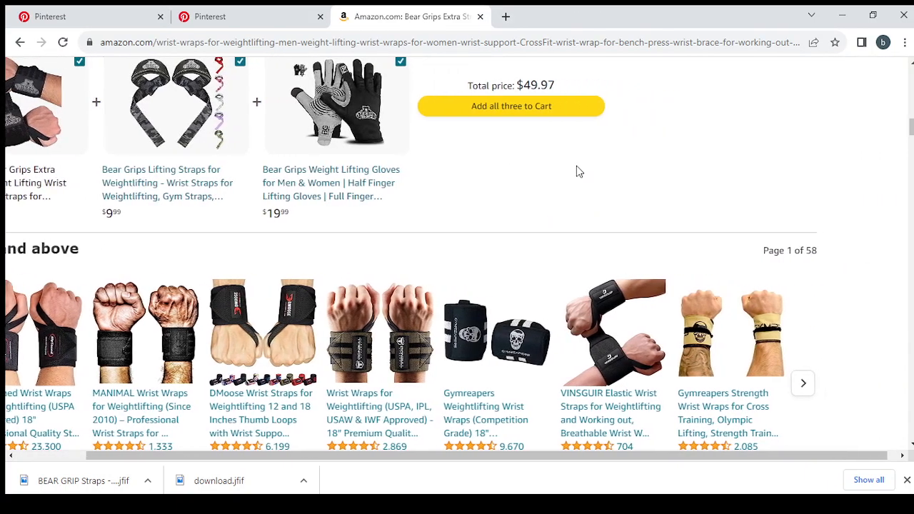
scroll(579, 172, "left", 3)
scroll(579, 172, "up", 5)
scroll(578, 171, "up", 10)
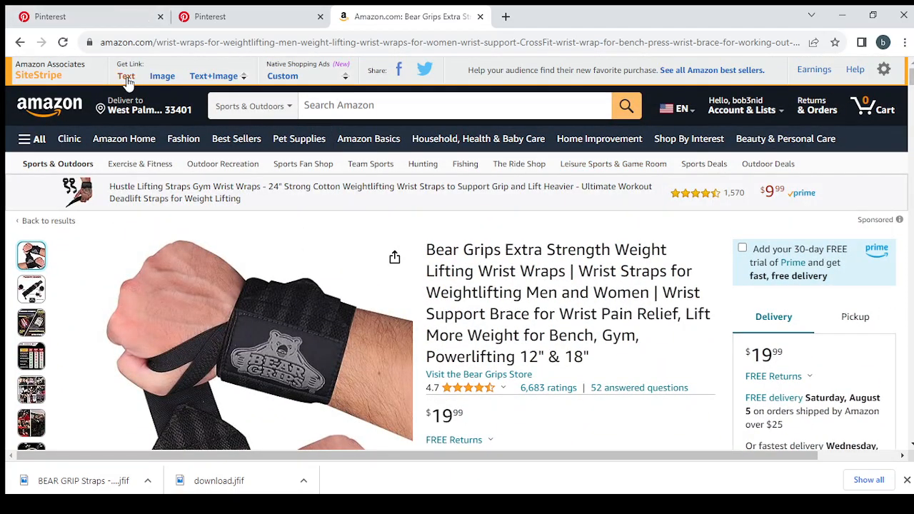
left_click(126, 77)
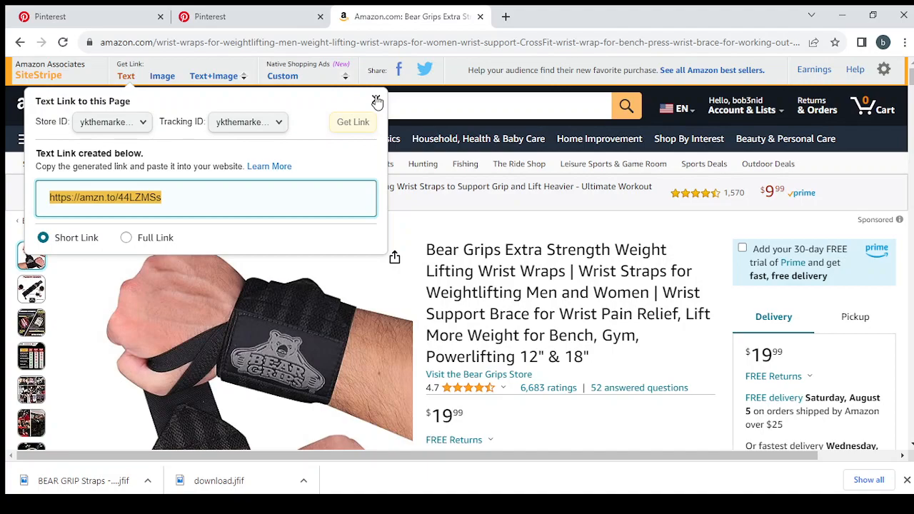
left_click(264, 16)
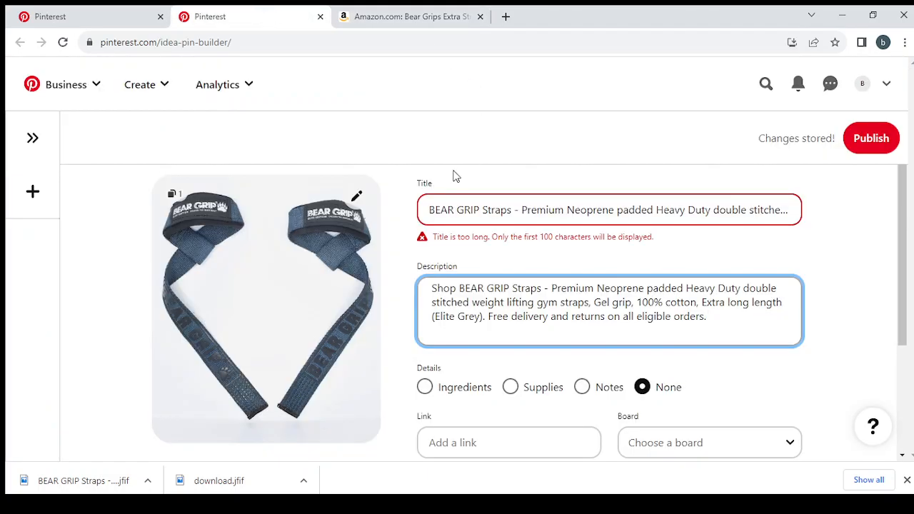
scroll(504, 330, "down", 2)
left_click(484, 294)
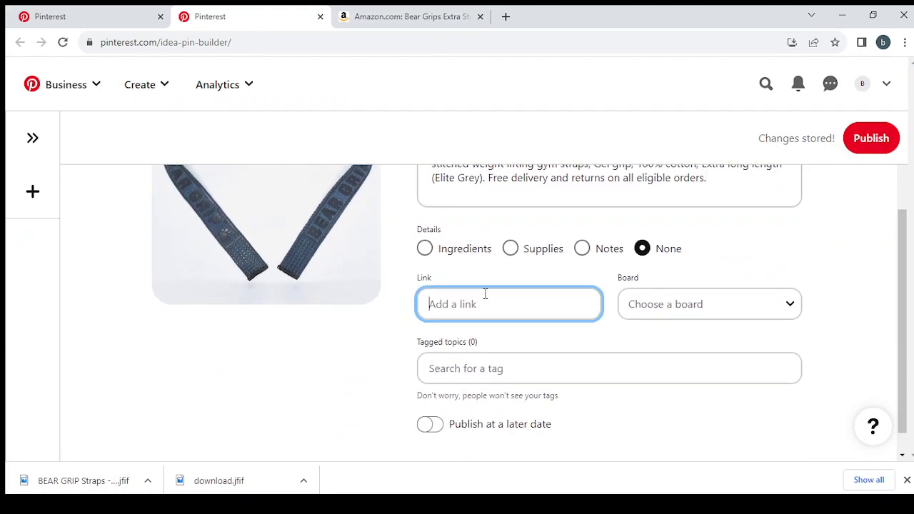
type("https://amzn.to/44LZMSs")
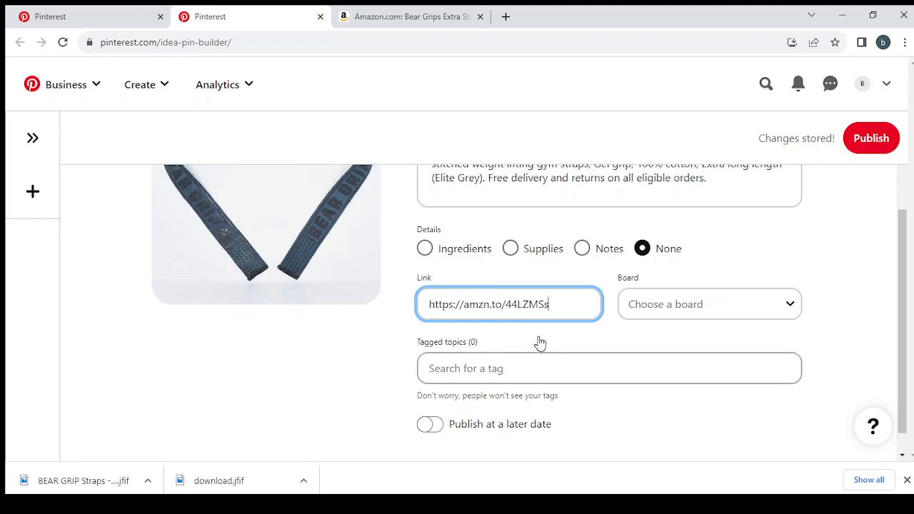
scroll(540, 343, "down", 1)
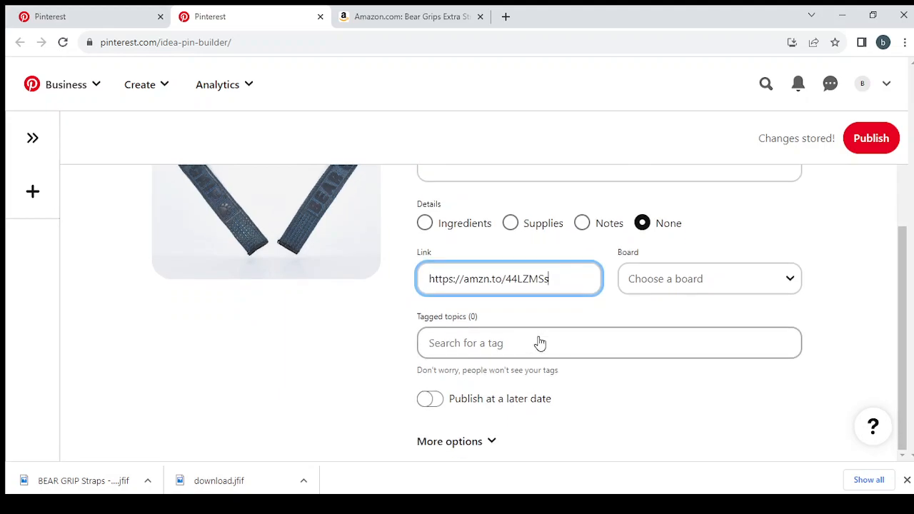
Close the browser's downloads bar and tag the Idea Pin with the topics Fitness Goals and Fitness Motivation.
left_click(539, 337)
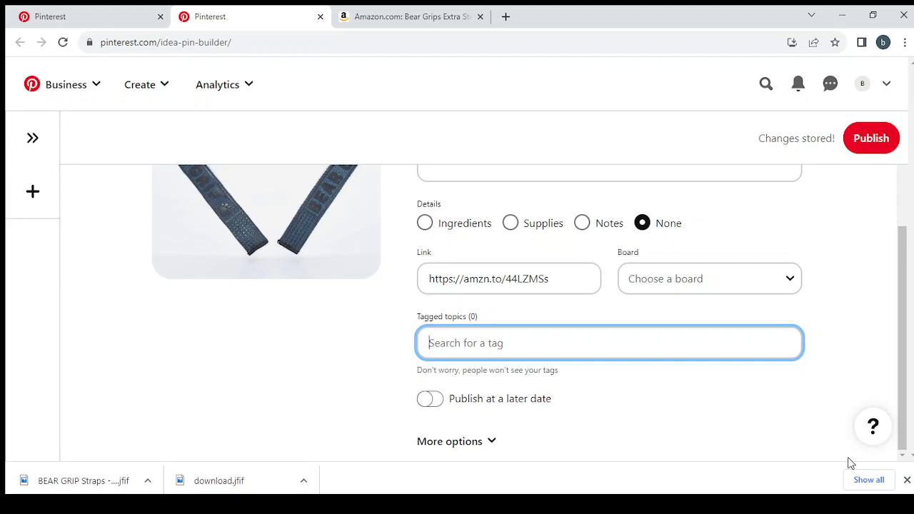
left_click(906, 480)
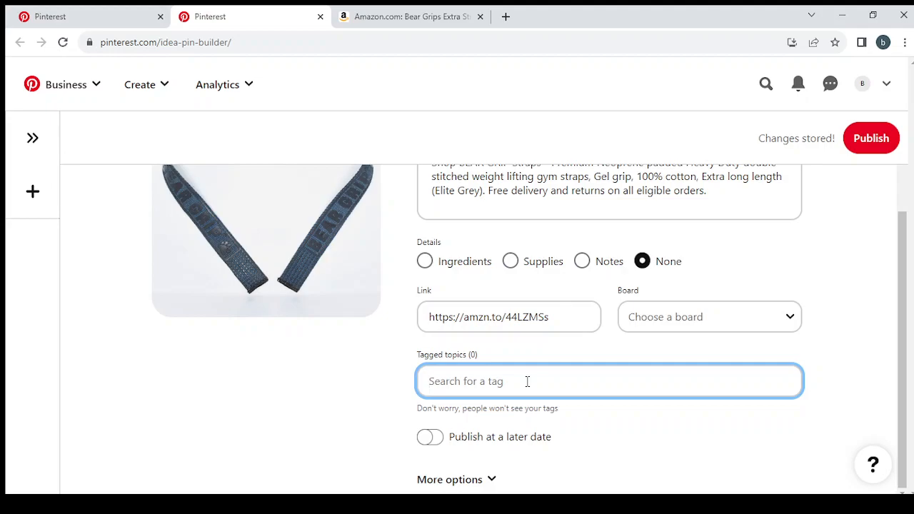
type("fitne")
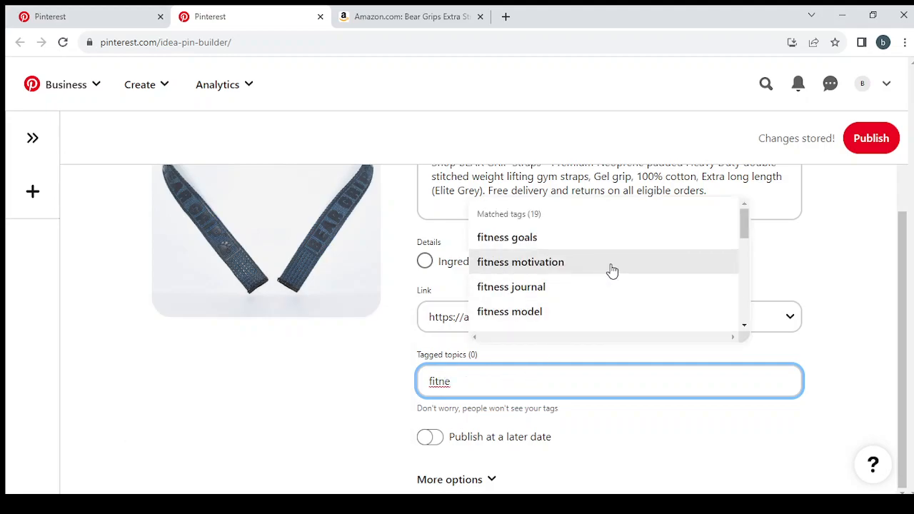
left_click(658, 247)
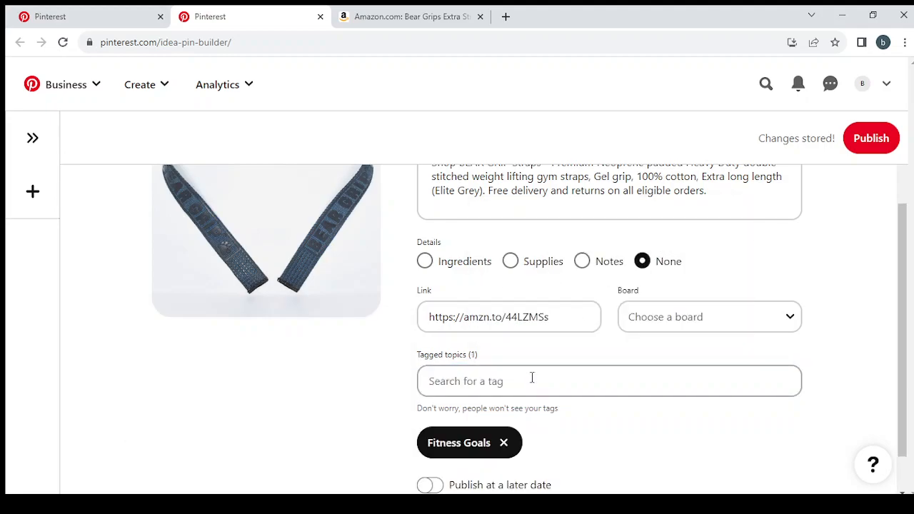
type("fitness")
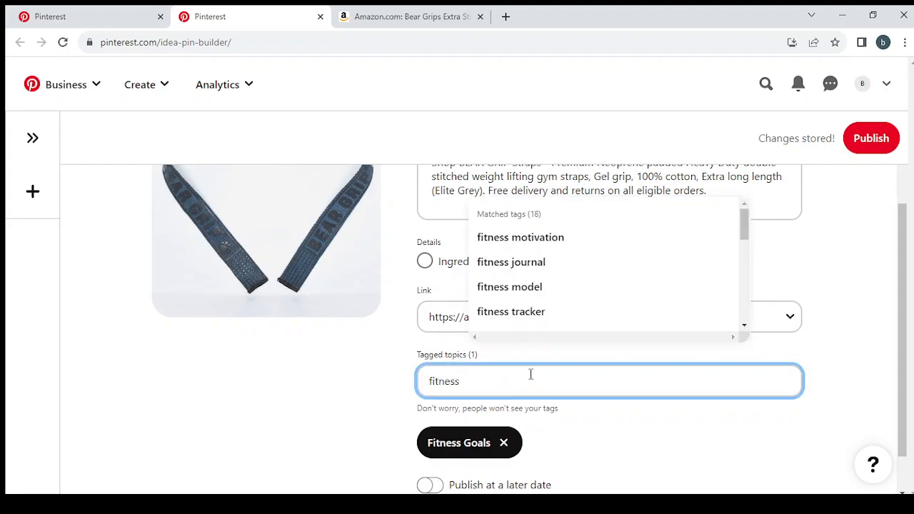
left_click(602, 239)
Add Fitness Tracker and Fitness Tips to the Idea Pin's tagged topics.
left_click(557, 367)
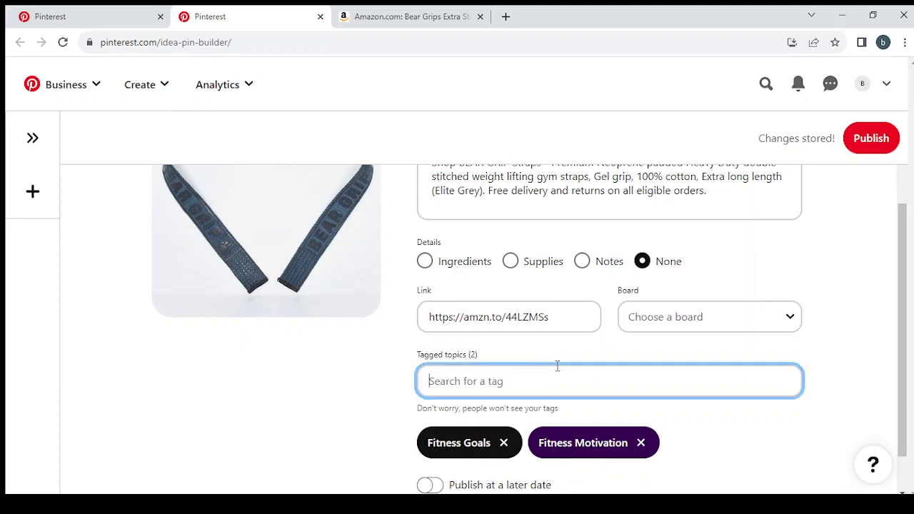
type("fi")
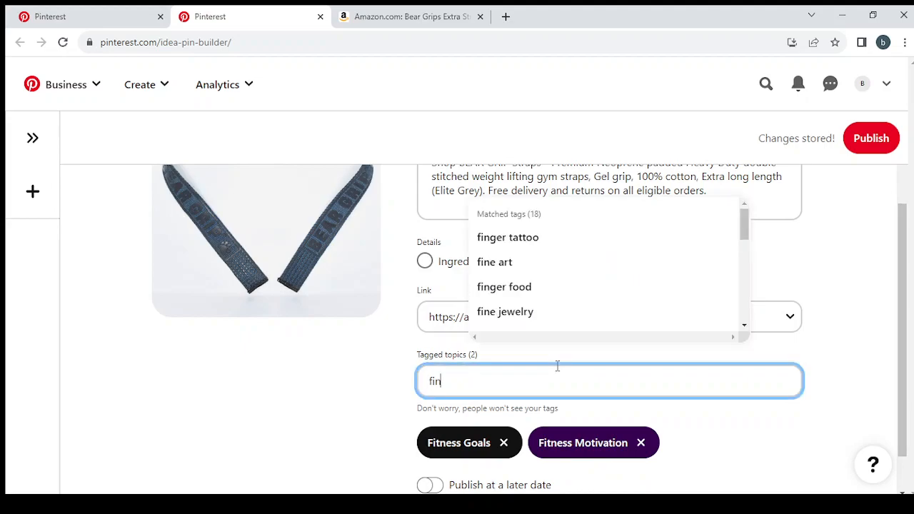
type("tne")
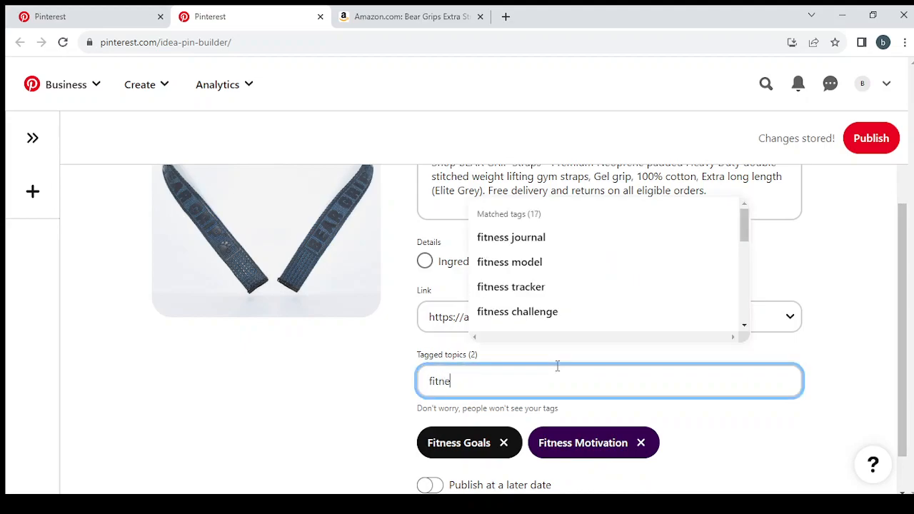
left_click(607, 286)
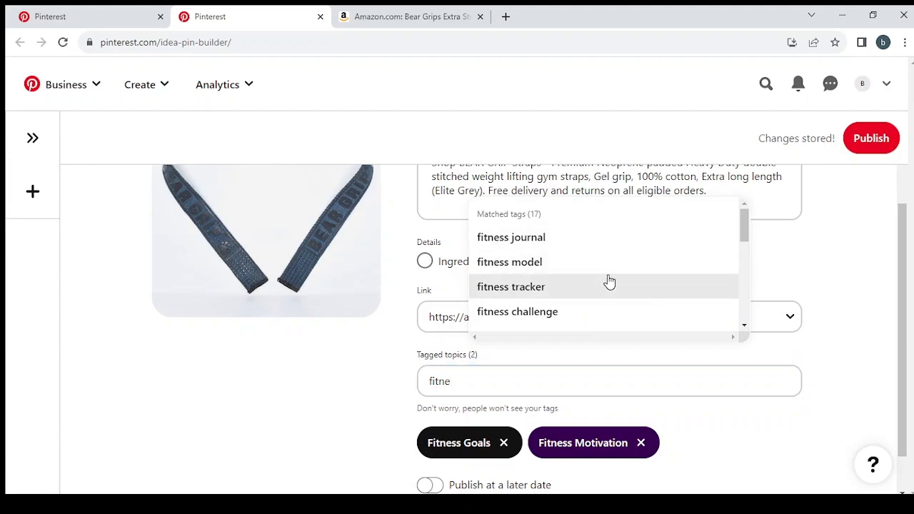
left_click(570, 372)
type("fitness")
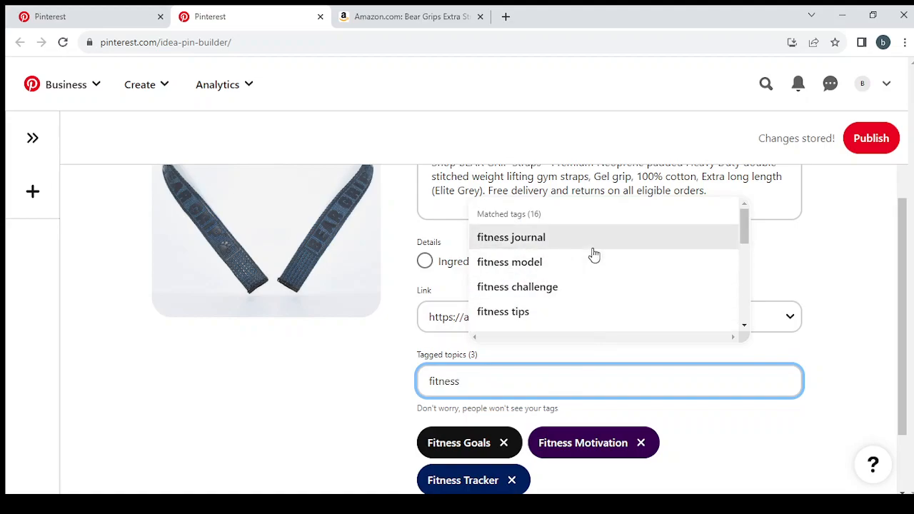
left_click(573, 317)
Find the fitness meals topic and add it to the Idea Pin's tags.
left_click(504, 381)
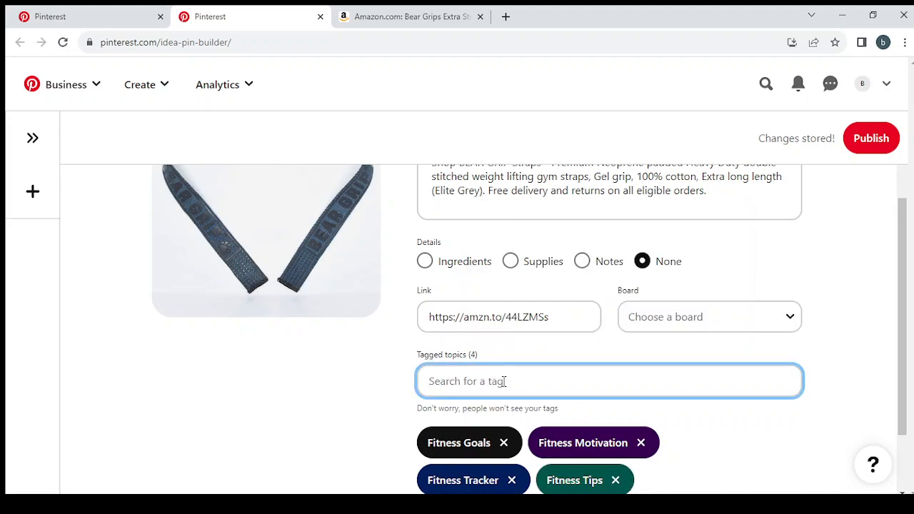
type("fitness")
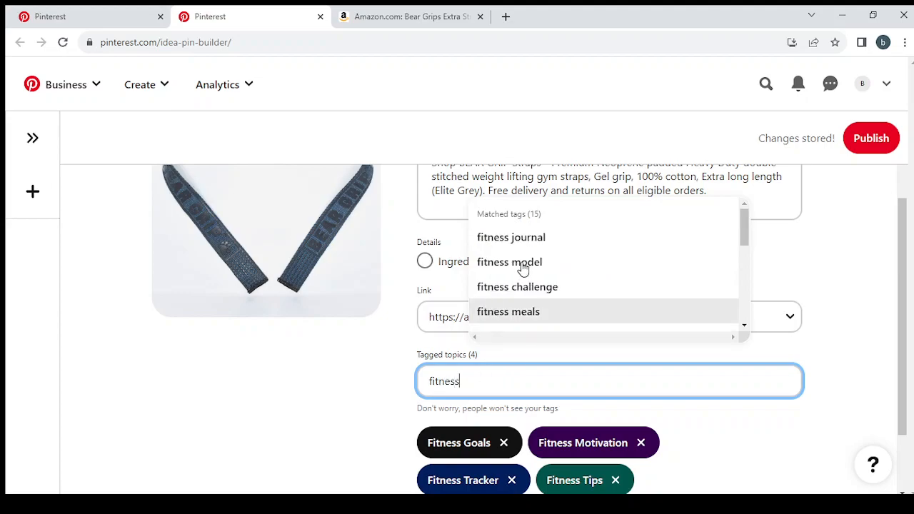
left_click(552, 310)
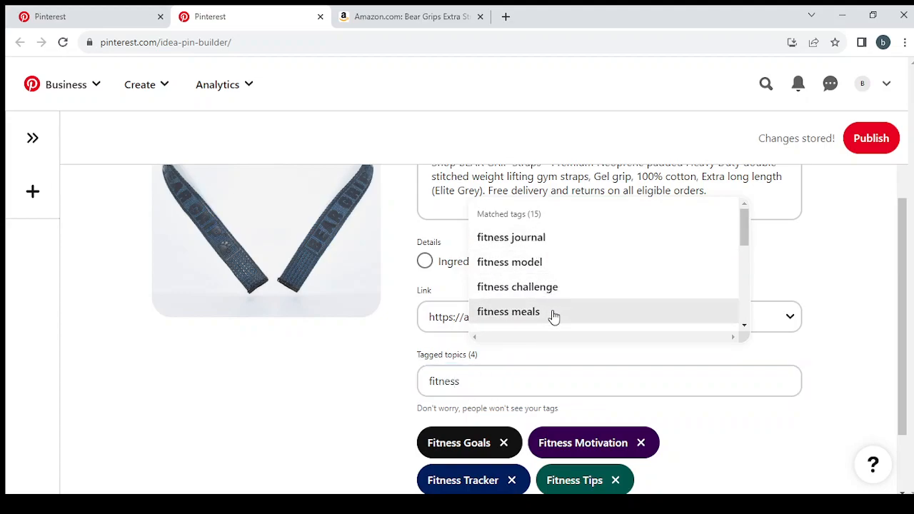
left_click(489, 389)
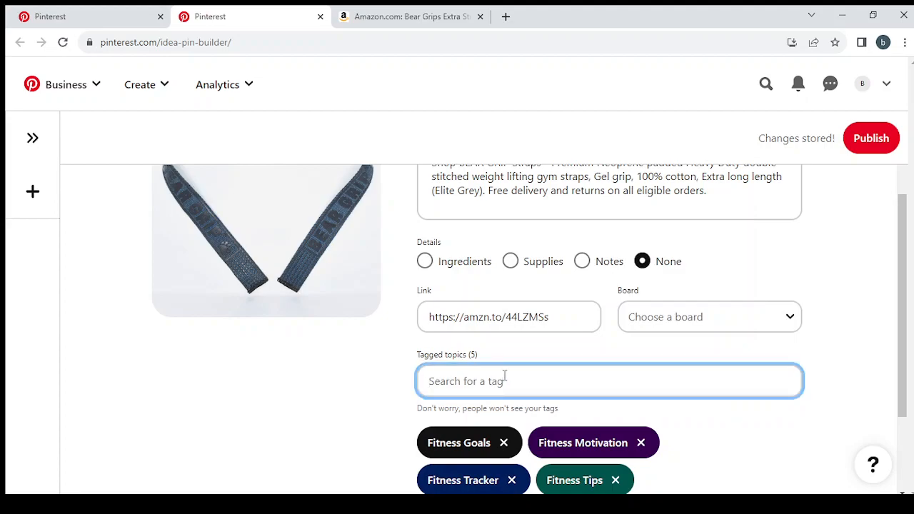
Search the topic tags for sports and add Sports Quotes to the Idea Pin's tagged topics.
type("sport")
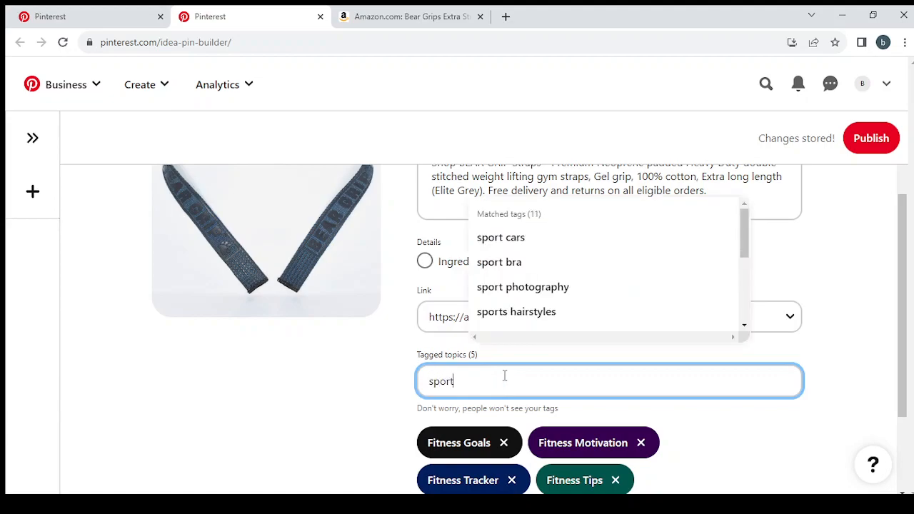
left_click(504, 375)
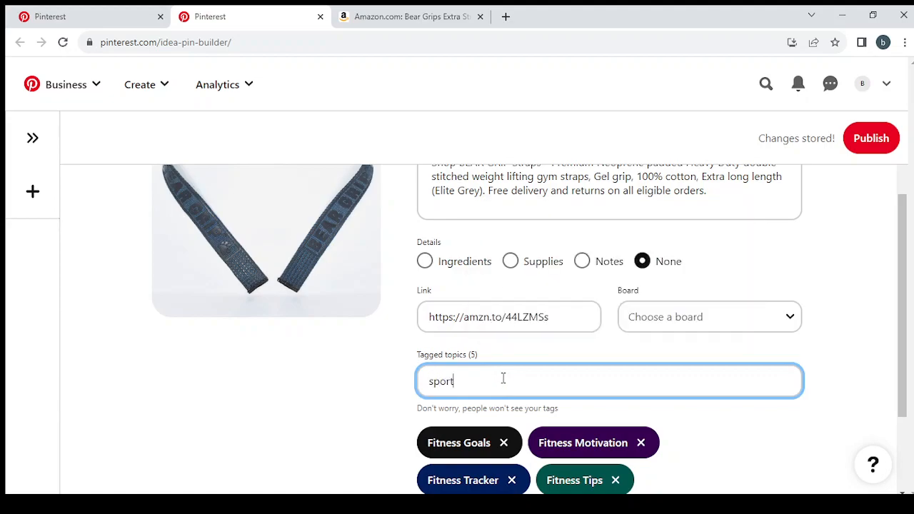
type("s")
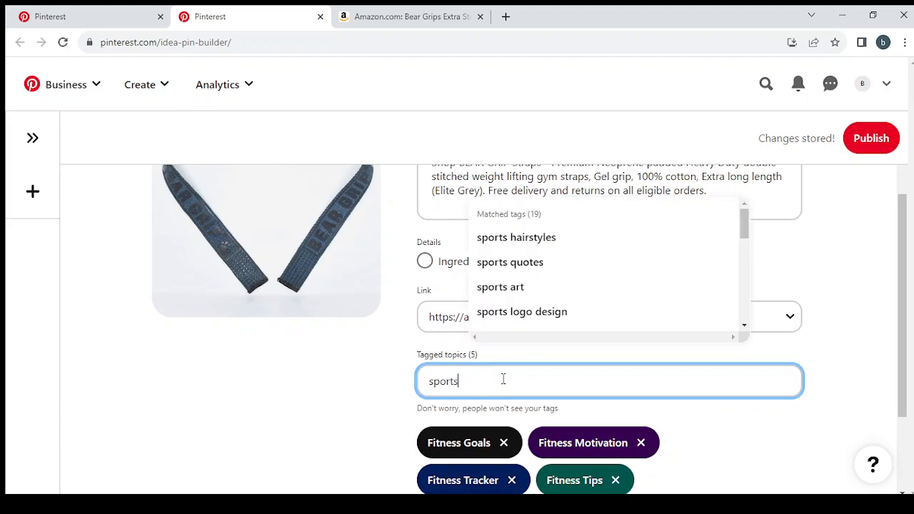
left_click(561, 274)
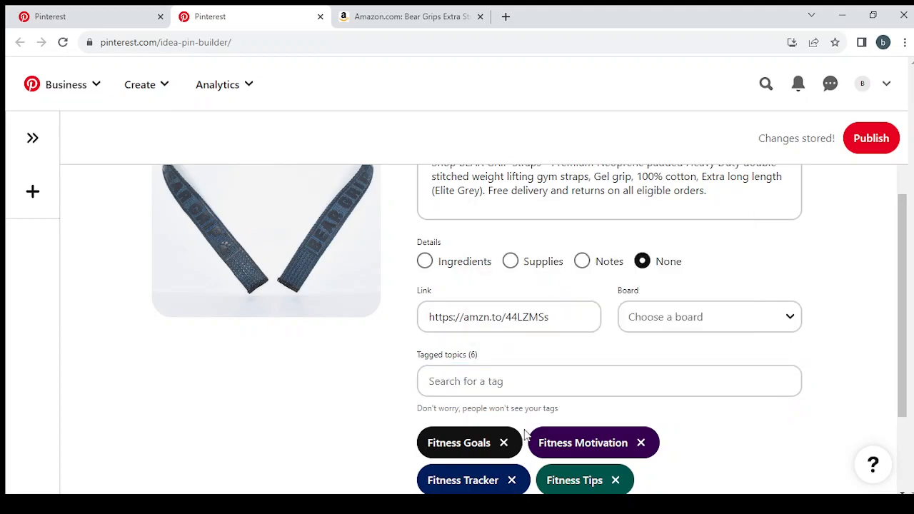
Look through the topic suggestions for fitness for another suitable tag and clear the search.
left_click(559, 384)
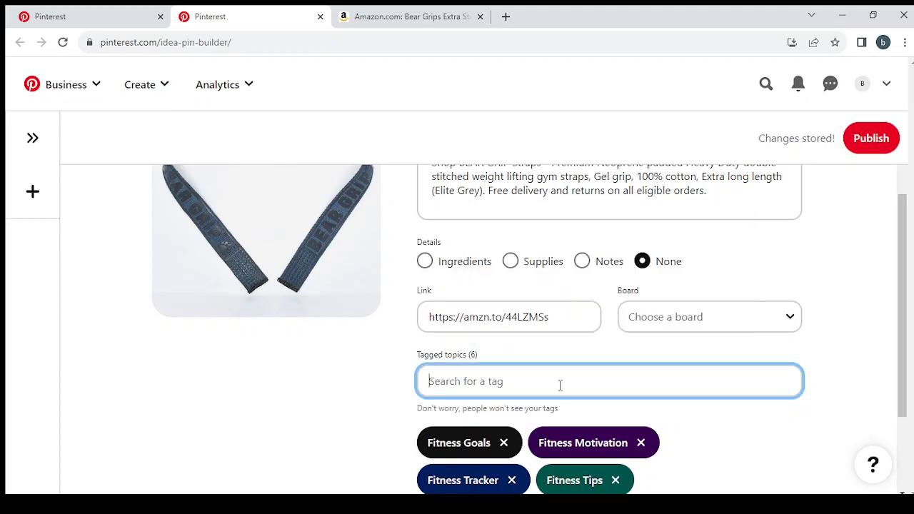
type("fitness")
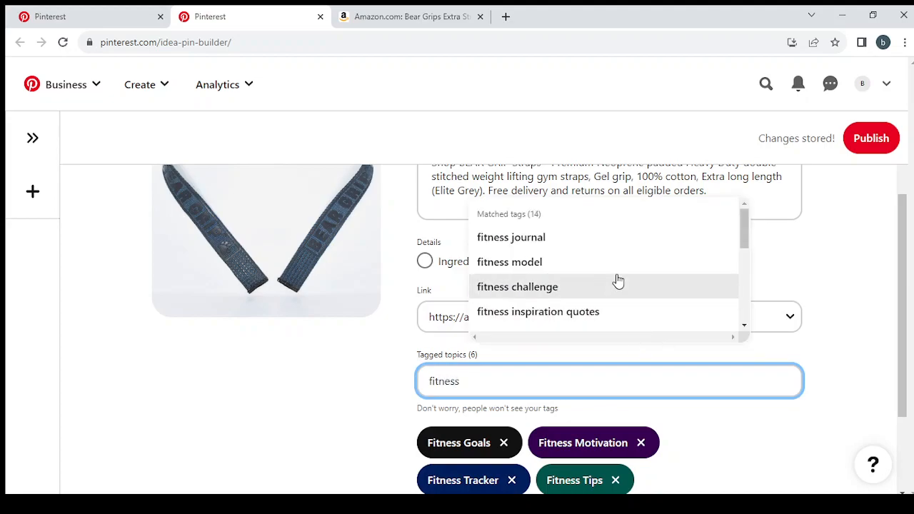
scroll(616, 281, "up", 3)
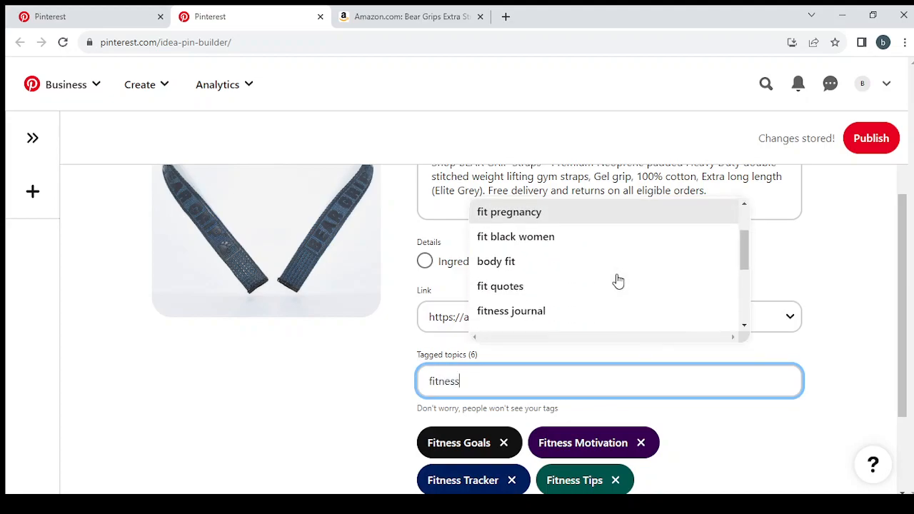
scroll(618, 281, "down", 3)
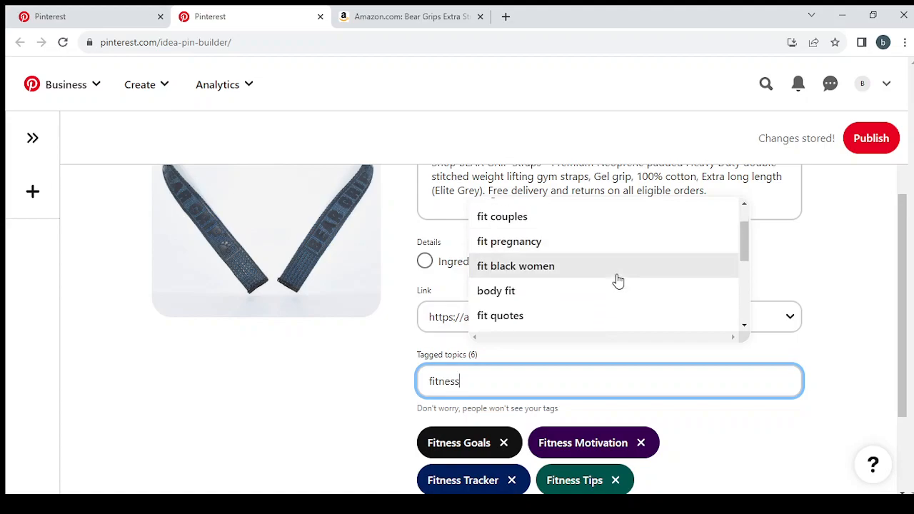
key("BackSpace")
key("BackSpace")
key("BackSpace")
key("BackSpace")
key("BackSpace")
key("BackSpace")
key("BackSpace")
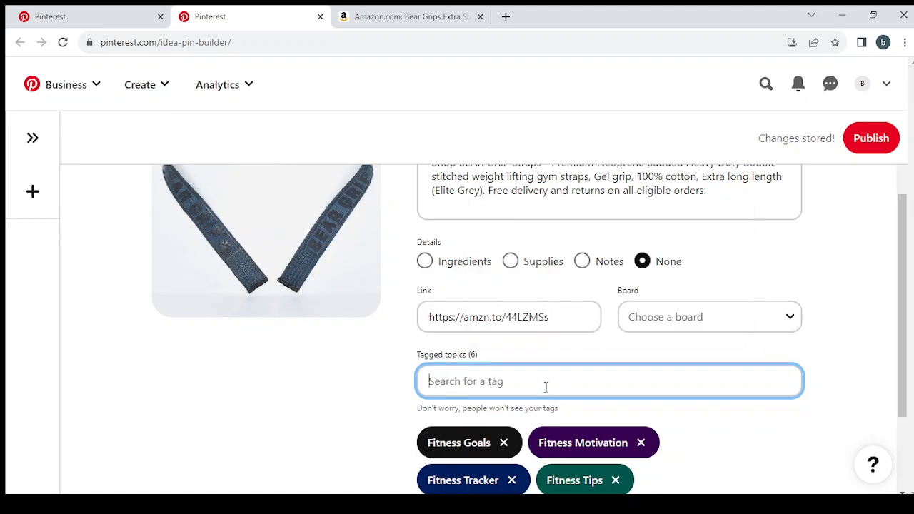
Search the topic tags for grip, look through the suggestions for a suitable tag and clear the search.
scroll(546, 388, "up", 2)
scroll(547, 388, "down", 2)
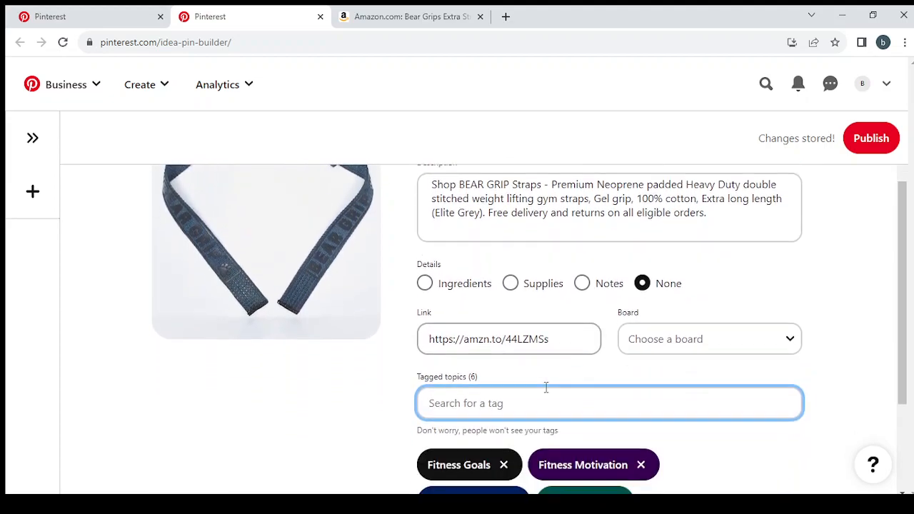
type("greap")
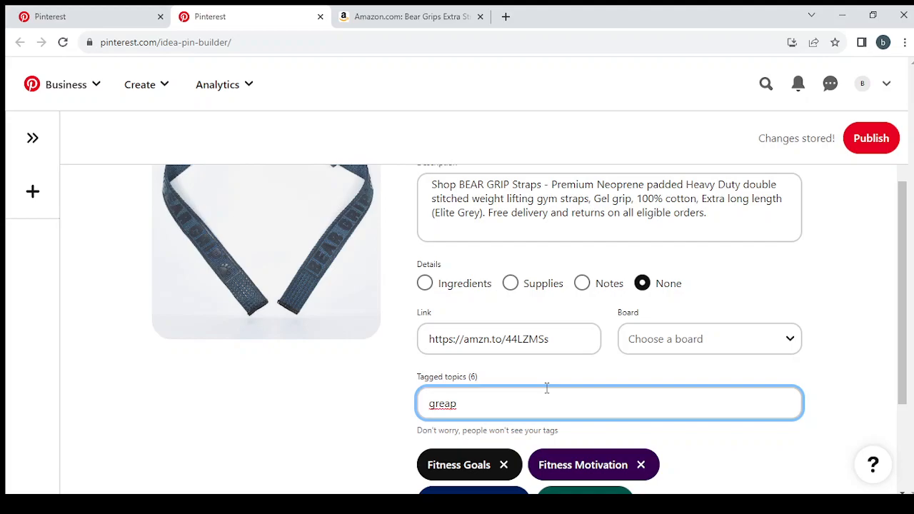
type(" straps")
key("BackSpace")
key("BackSpace")
key("BackSpace")
key("BackSpace")
key("BackSpace")
key("BackSpace")
key("BackSpace")
key("BackSpace")
key("BackSpace")
type("ip")
scroll(632, 314, "down", 2)
scroll(632, 314, "down", 2)
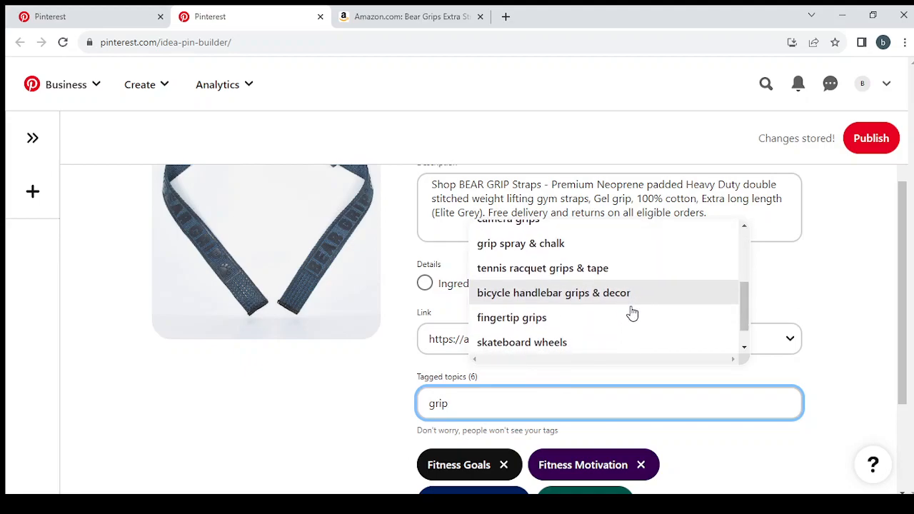
scroll(631, 314, "down", 1)
scroll(632, 315, "up", 2)
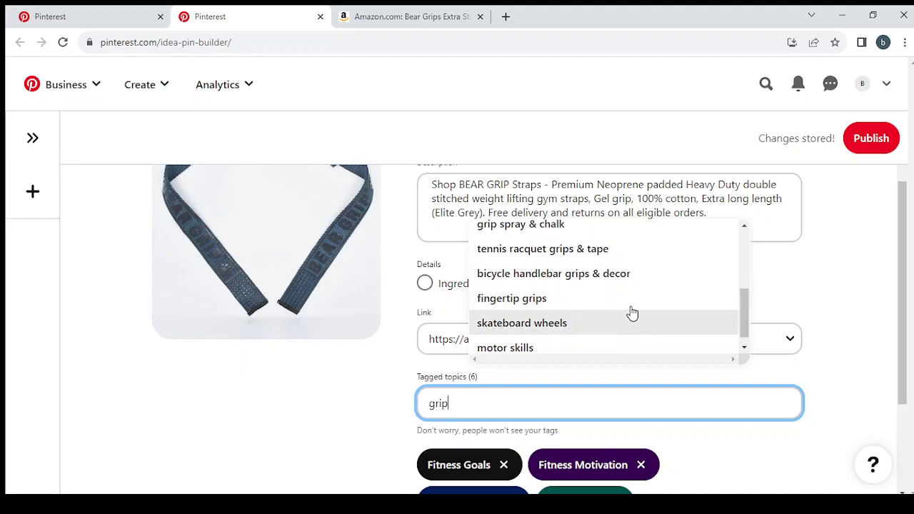
scroll(632, 314, "up", 3)
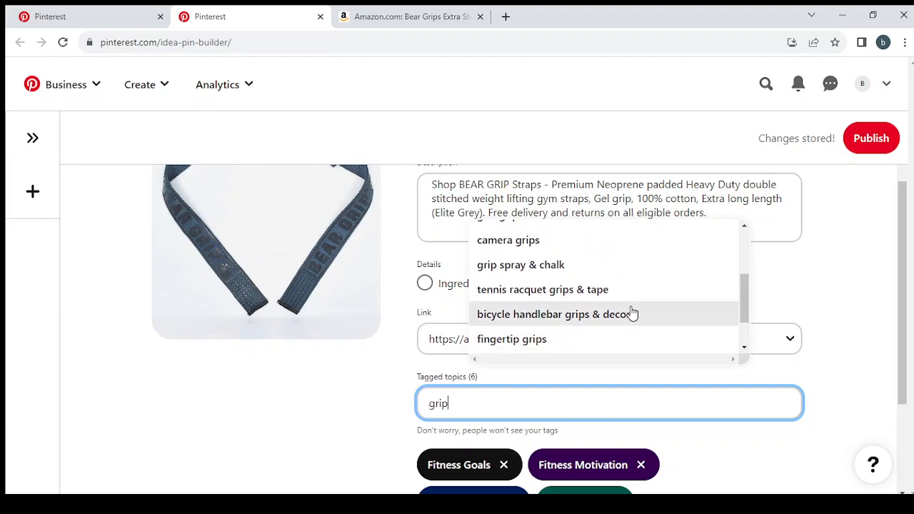
scroll(626, 336, "up", 3)
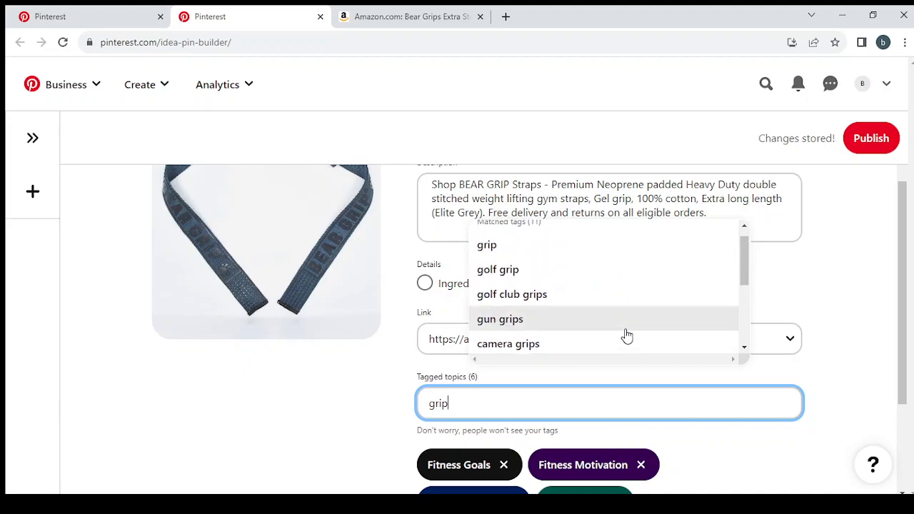
key("ctrl+a")
key("BackSpace")
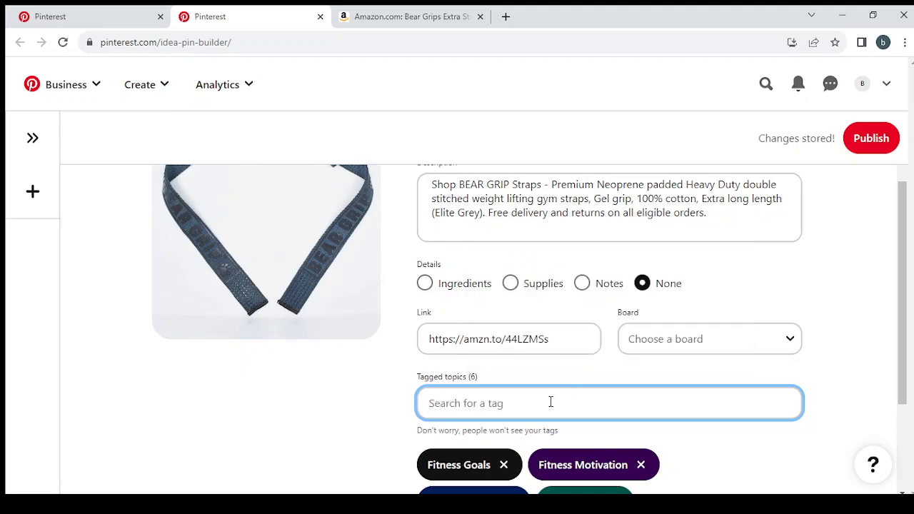
Review the Idea Pin's image, title, description, link and tagged topics, and publish it.
scroll(550, 402, "down", 2)
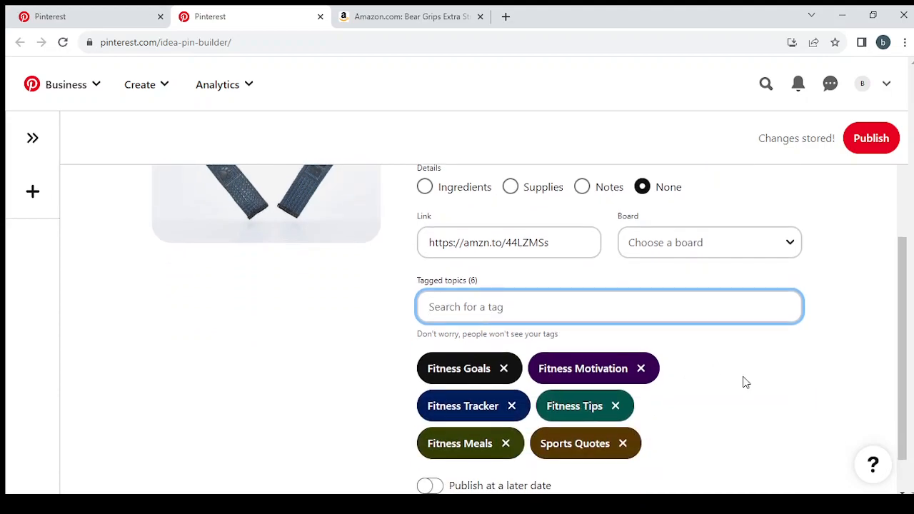
scroll(742, 382, "up", 3)
scroll(743, 382, "up", 1)
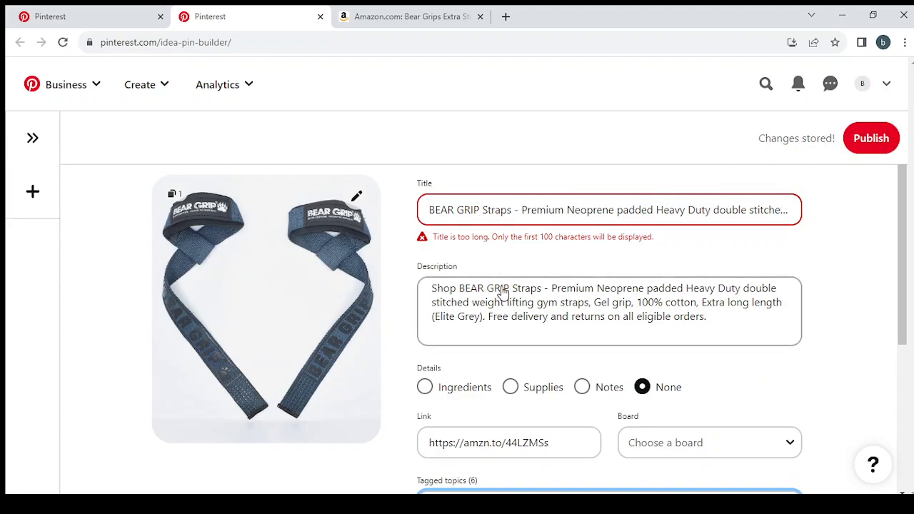
scroll(504, 292, "down", 1)
scroll(281, 272, "up", 1)
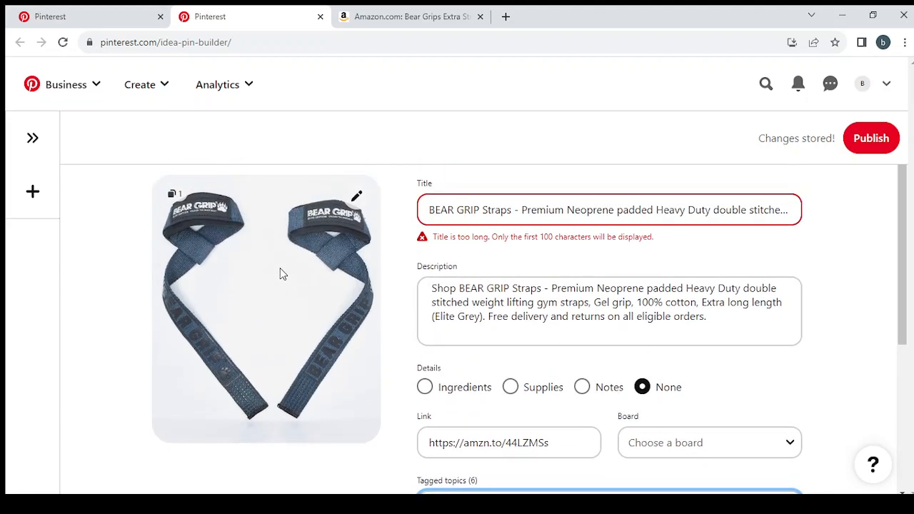
scroll(533, 258, "down", 3)
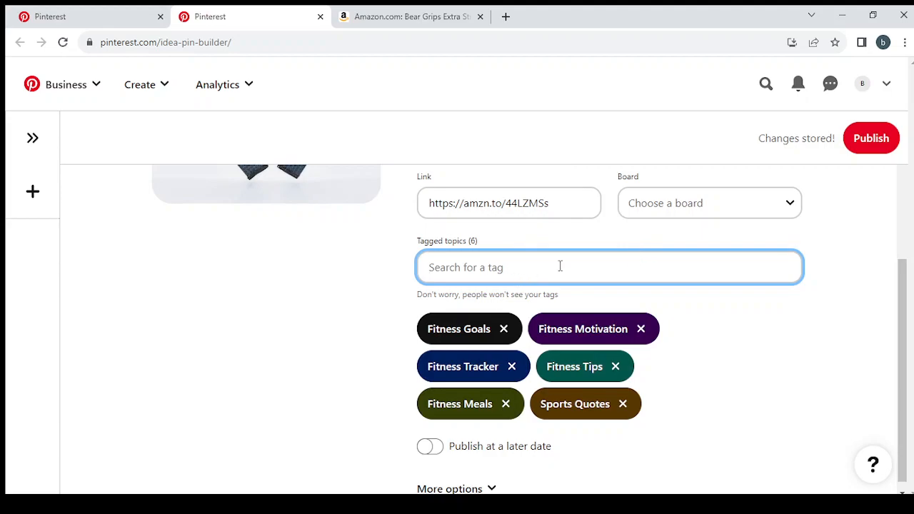
left_click(888, 138)
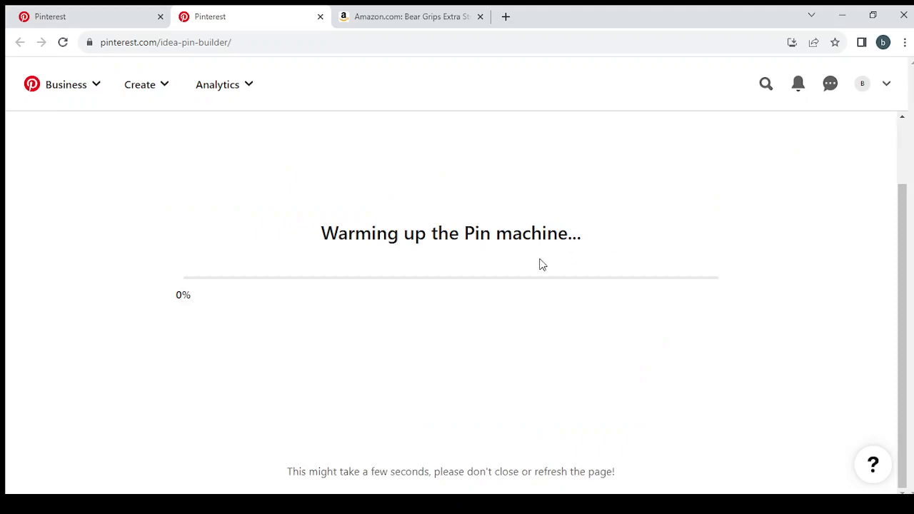